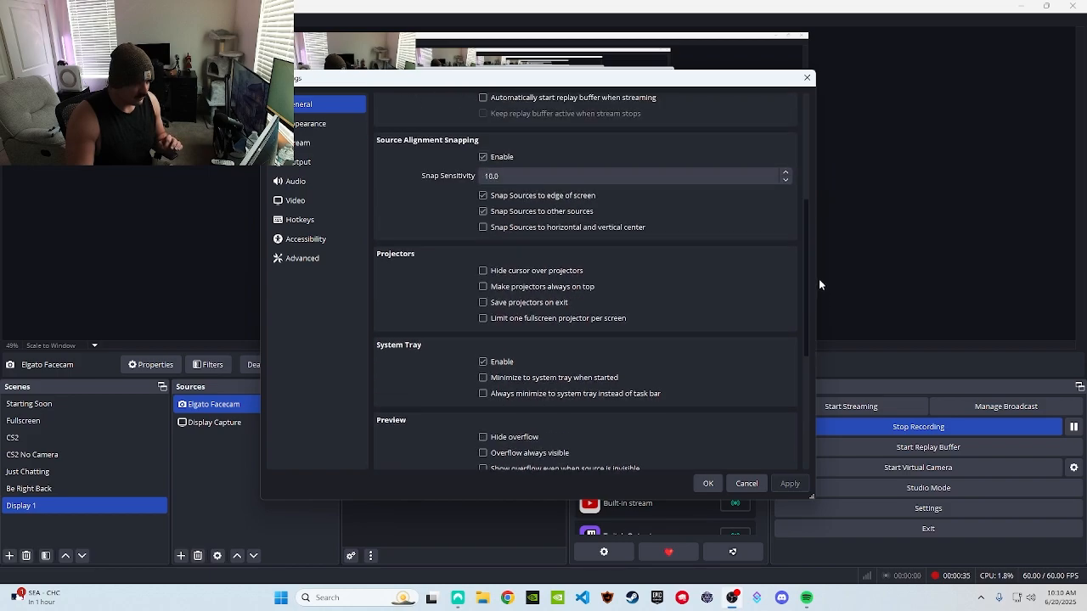
# Choose the Default style in the appearance settings.
pyautogui.click(344, 124)
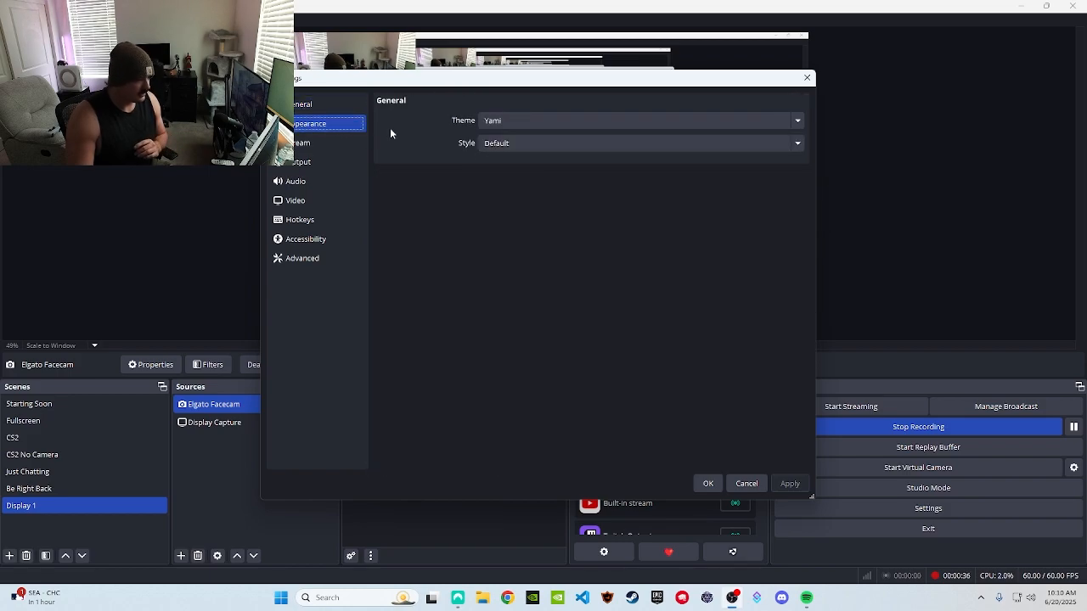
pyautogui.click(545, 145)
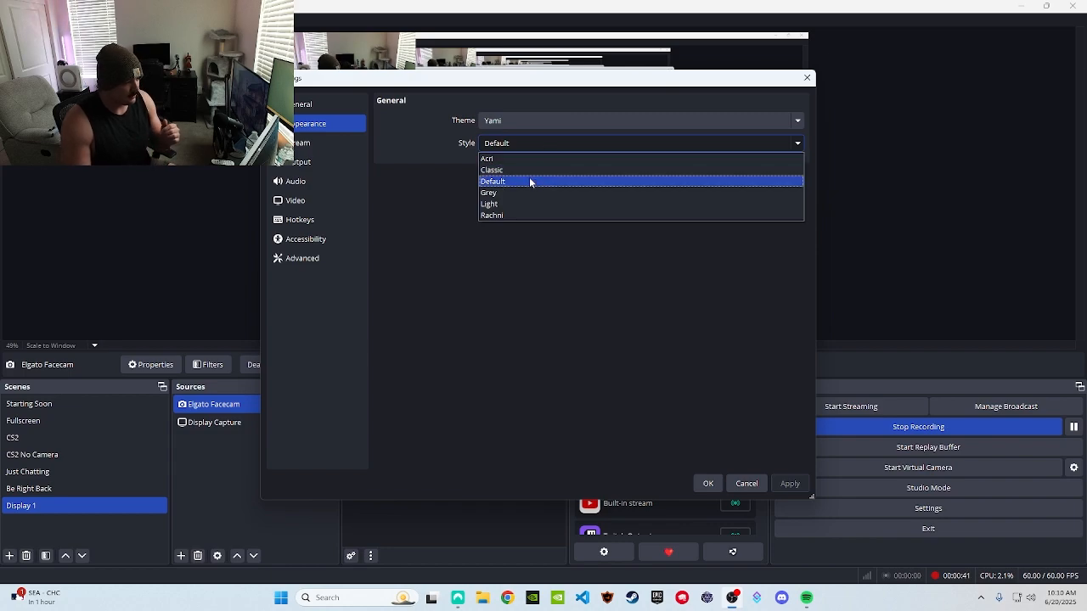
pyautogui.click(531, 181)
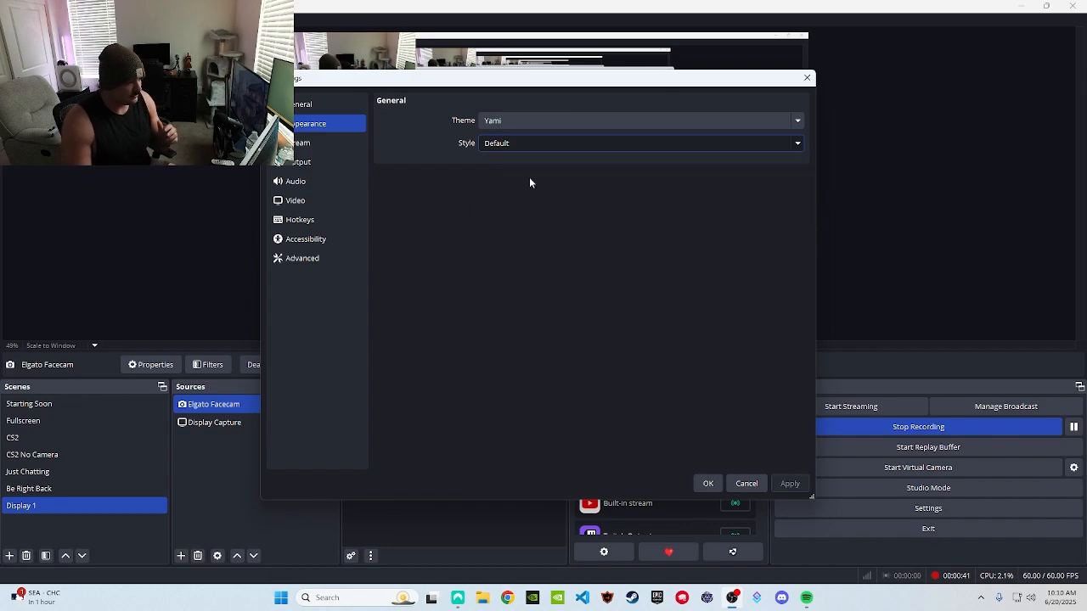
# Review the stream service settings and the encoder settings for streaming output.
pyautogui.click(310, 151)
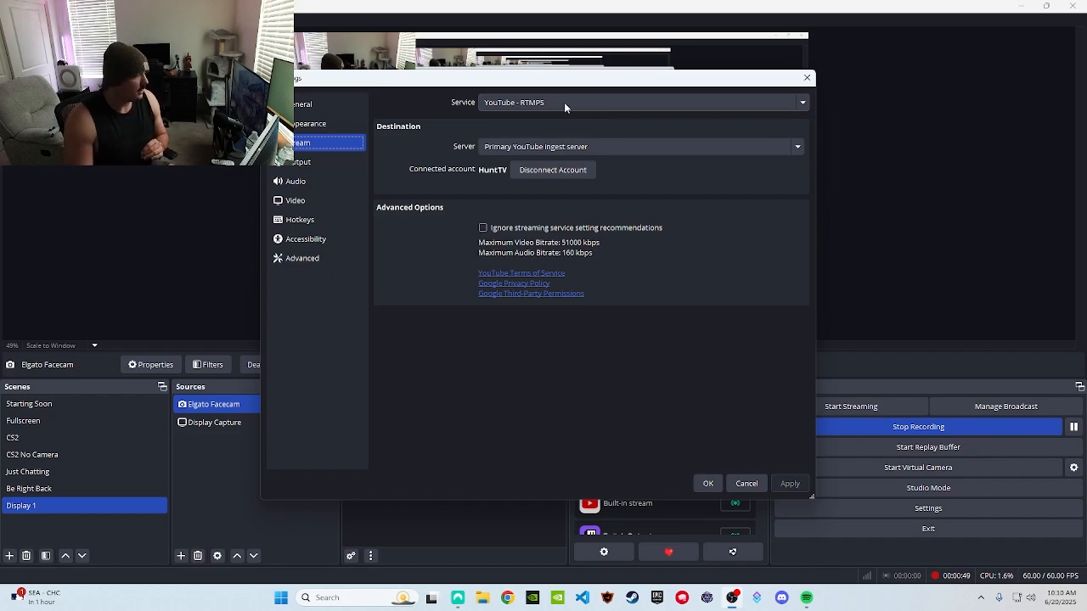
pyautogui.click(323, 164)
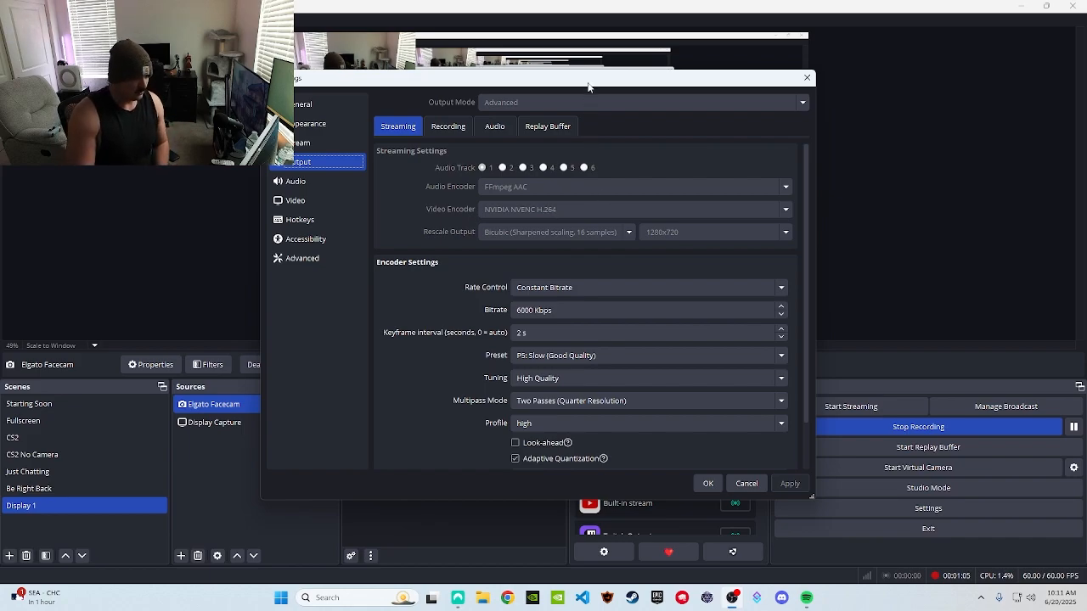
pyautogui.moveTo(589, 85); pyautogui.dragTo(717, 79)
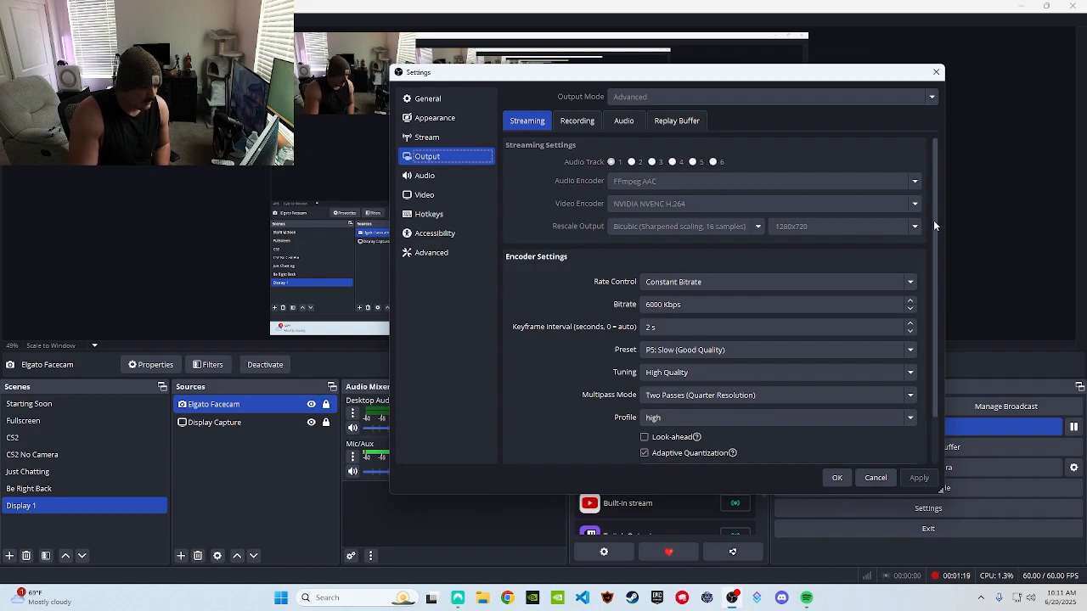
pyautogui.moveTo(934, 221); pyautogui.dragTo(928, 269)
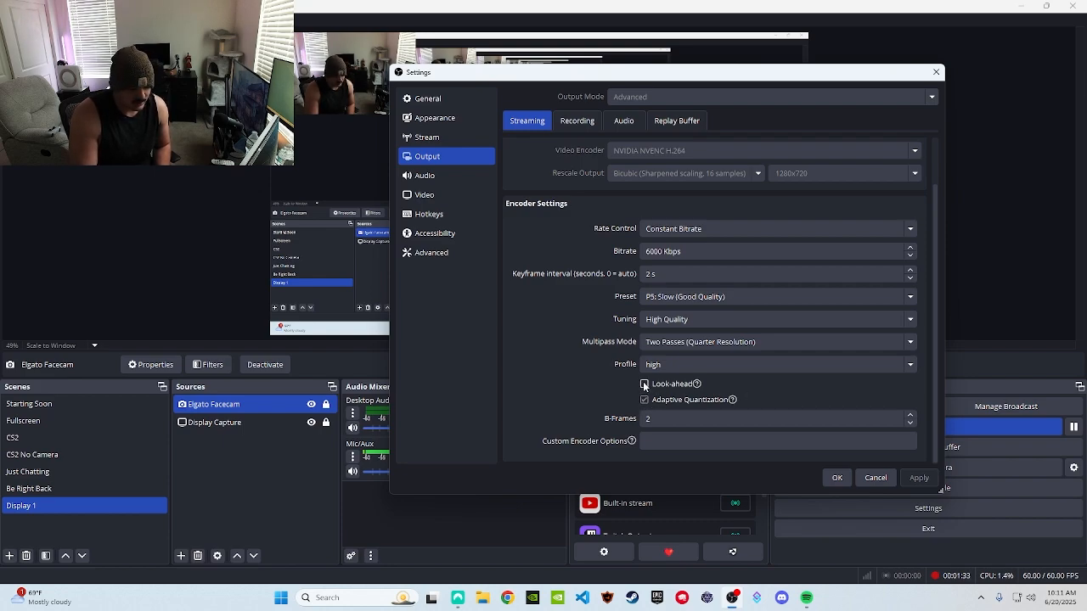
# Compare the streaming and recording output settings, examining the recording format, encoders and rate control.
pyautogui.click(574, 123)
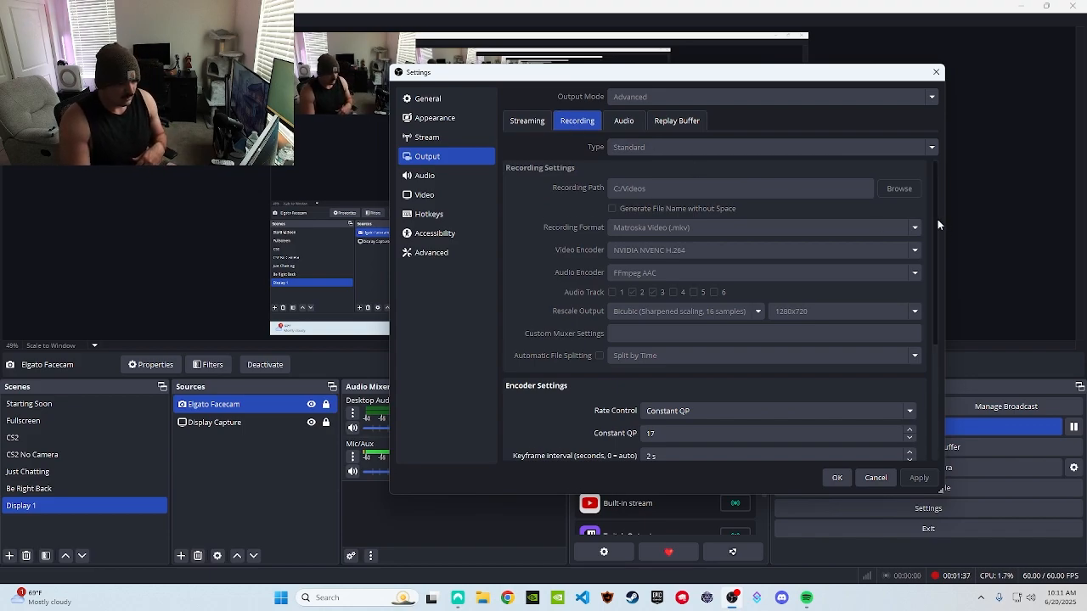
pyautogui.moveTo(935, 221)
pyautogui.mouseDown()
pyautogui.moveTo(930, 292)
pyautogui.moveTo(941, 230)
pyautogui.mouseUp()
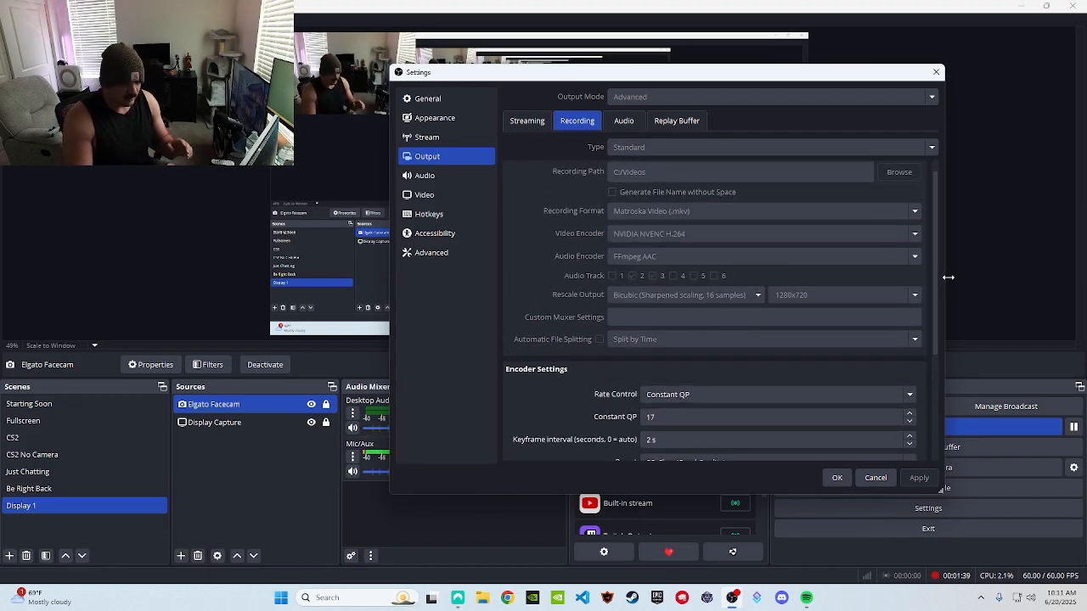
pyautogui.moveTo(943, 273); pyautogui.dragTo(941, 255)
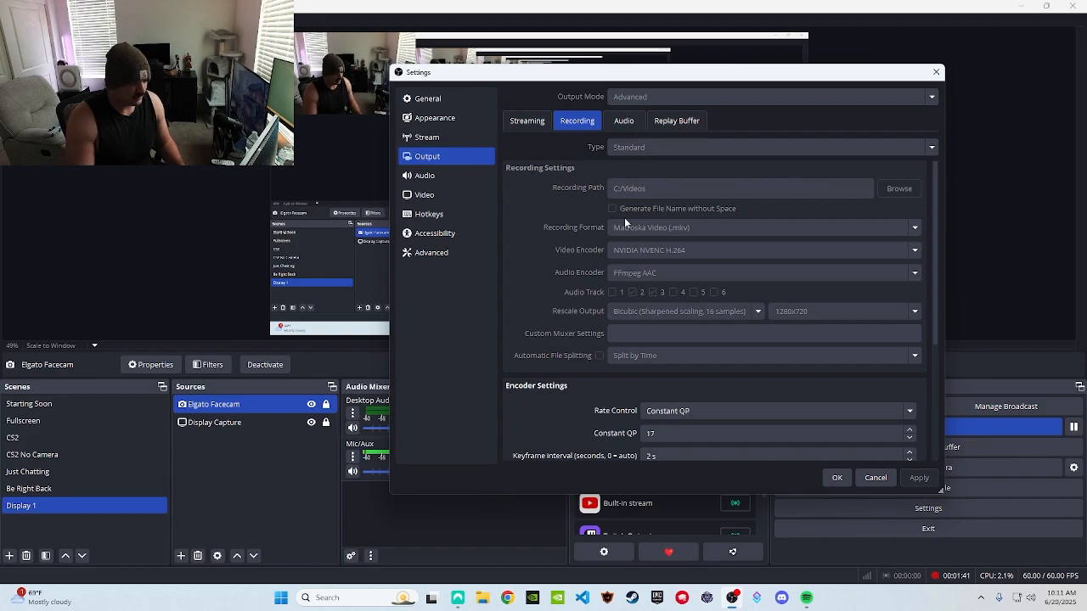
pyautogui.click(527, 121)
pyautogui.moveTo(936, 241); pyautogui.dragTo(940, 134)
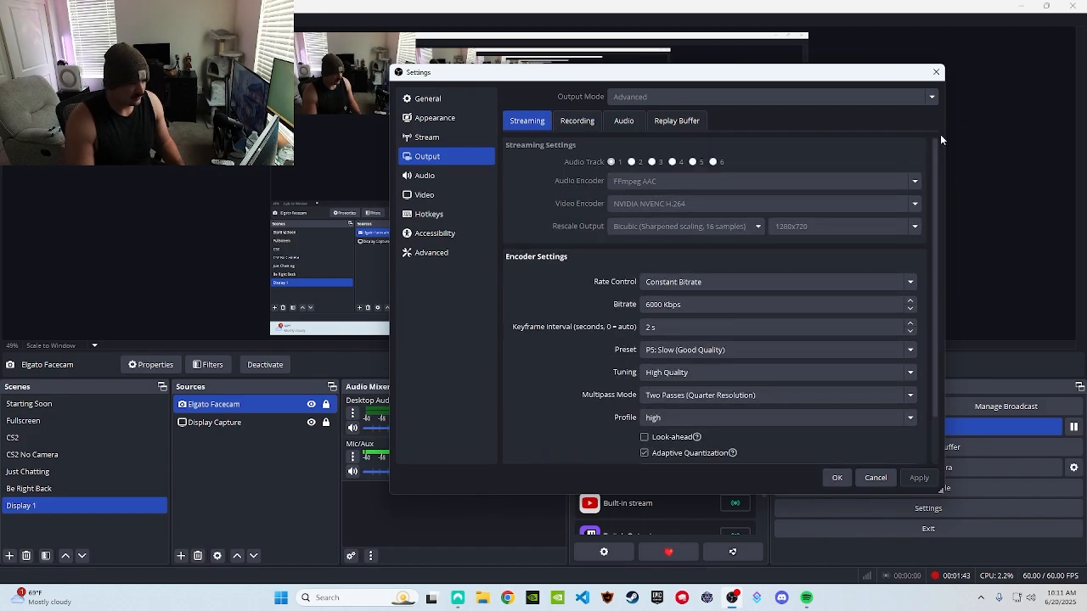
pyautogui.scroll(-2, 619, 248)
pyautogui.scroll(2, 610, 250)
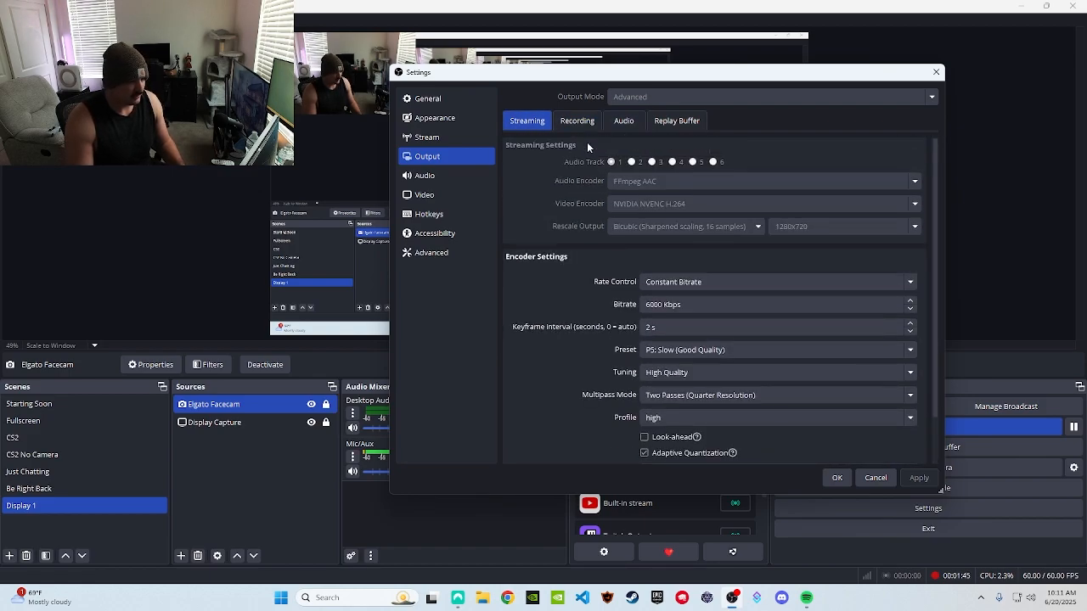
pyautogui.click(590, 124)
pyautogui.moveTo(939, 264); pyautogui.dragTo(936, 376)
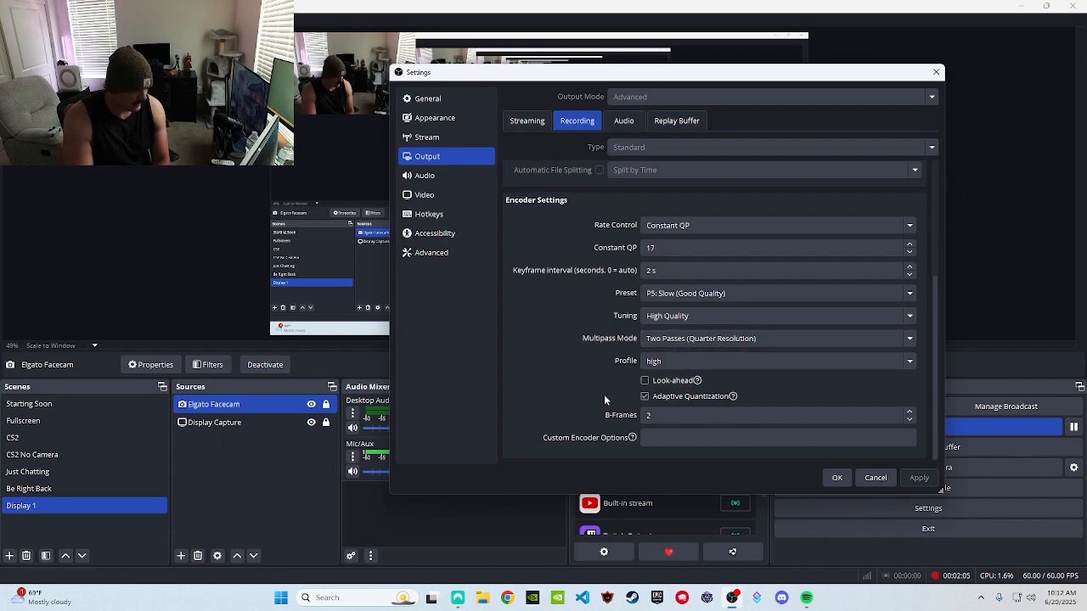
# Review the output audio track bitrates and replay buffer limits, as well as the global audio devices.
pyautogui.click(626, 123)
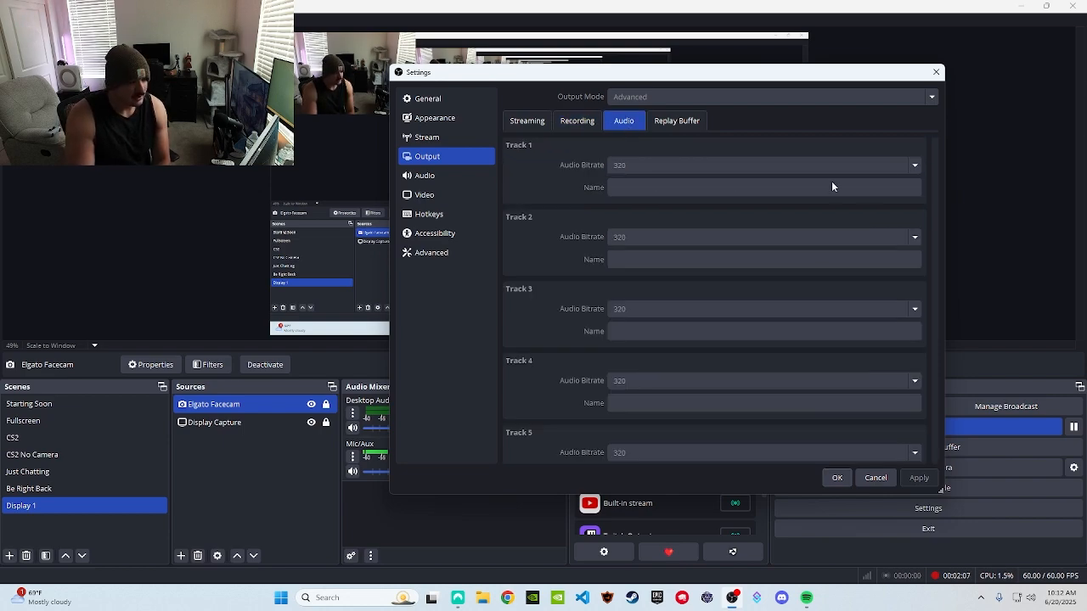
pyautogui.click(674, 123)
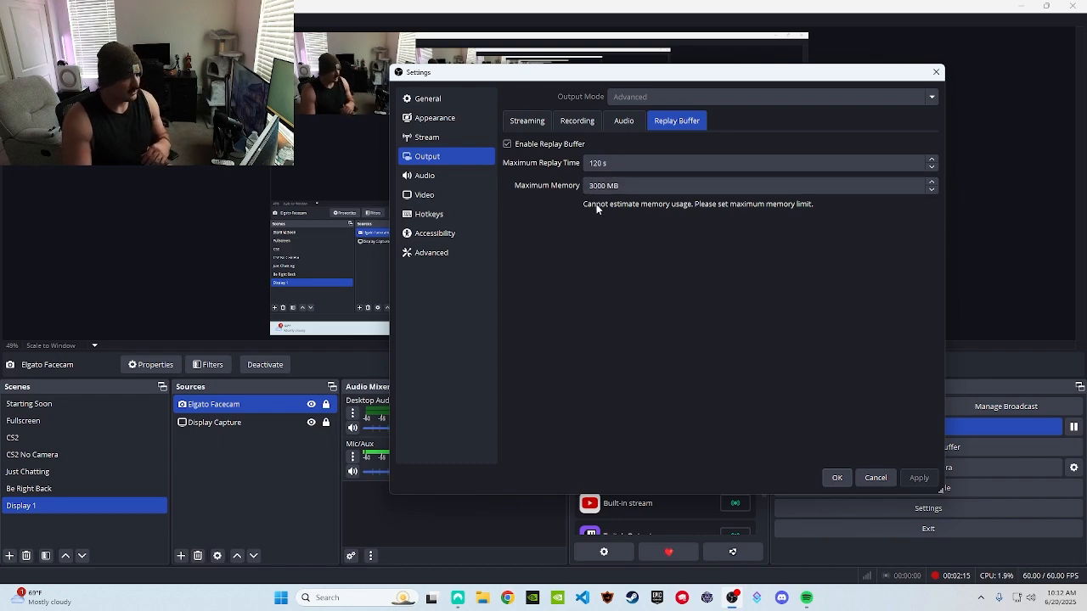
pyautogui.click(489, 176)
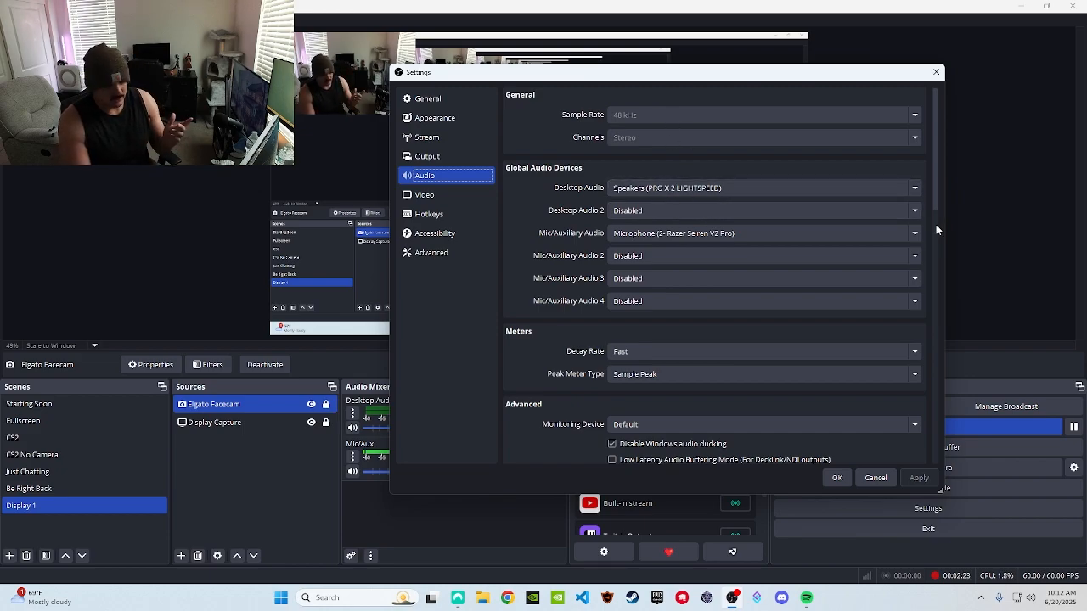
pyautogui.moveTo(936, 204); pyautogui.dragTo(954, 144)
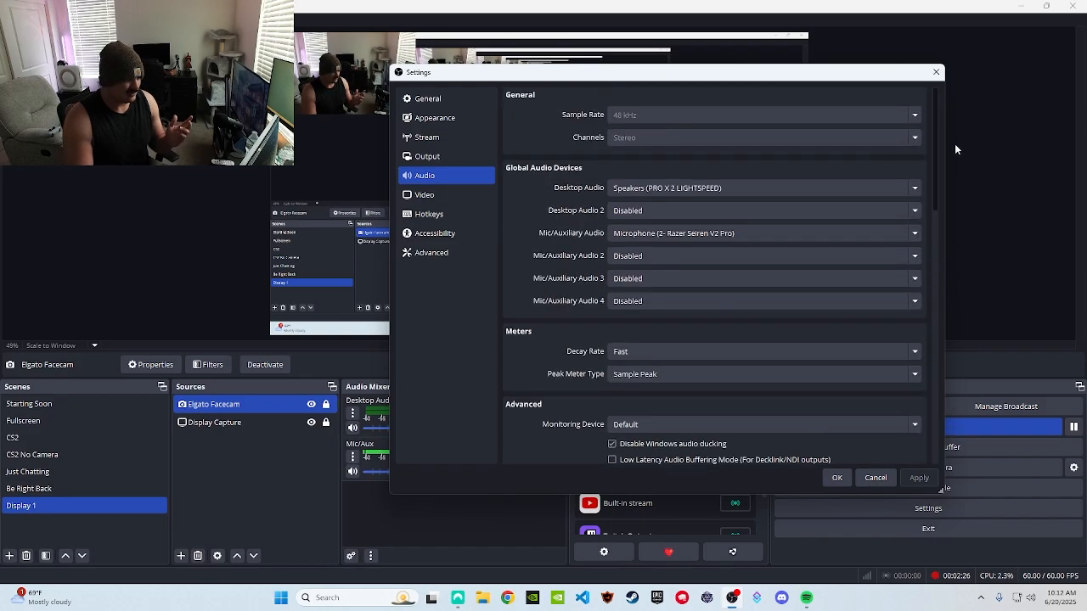
# Review the canvas resolution, scaled resolution and frame rate in the video settings, checking them against the streaming and recording output settings.
pyautogui.click(444, 196)
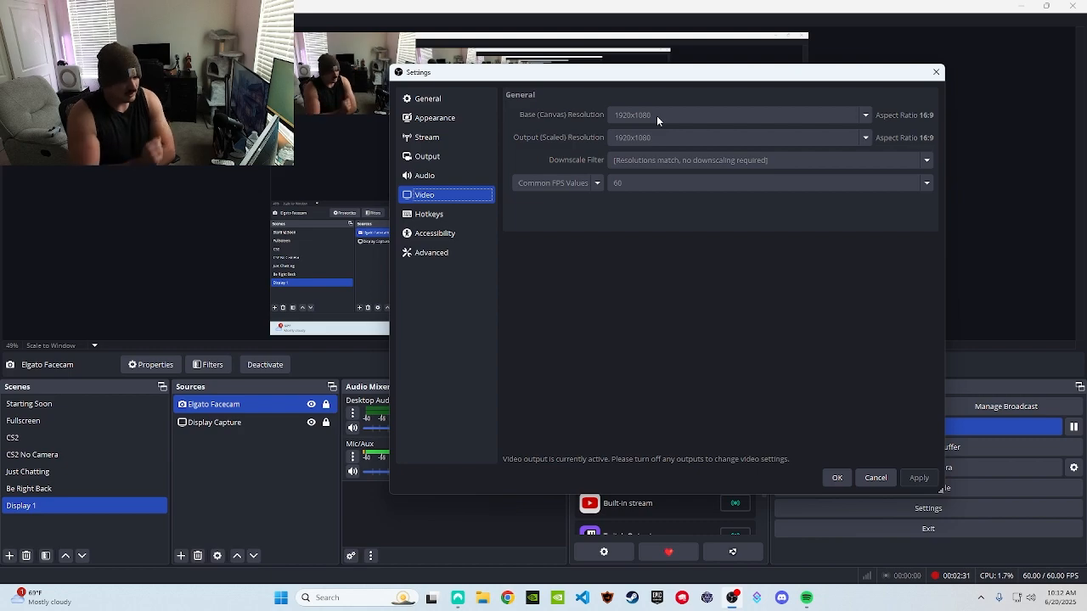
pyautogui.click(457, 162)
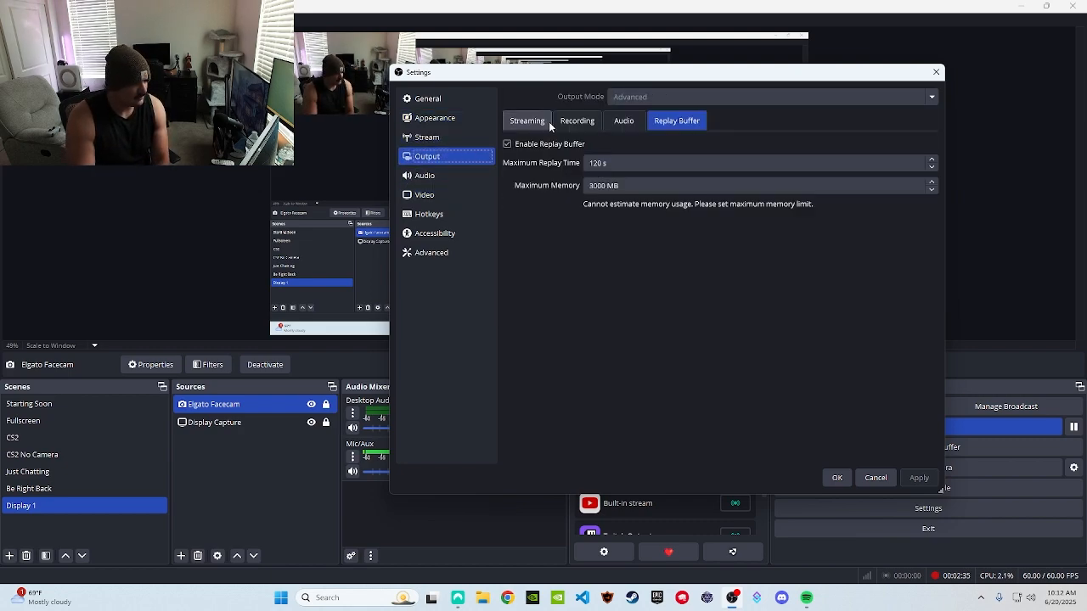
pyautogui.click(550, 125)
pyautogui.click(578, 121)
pyautogui.click(465, 197)
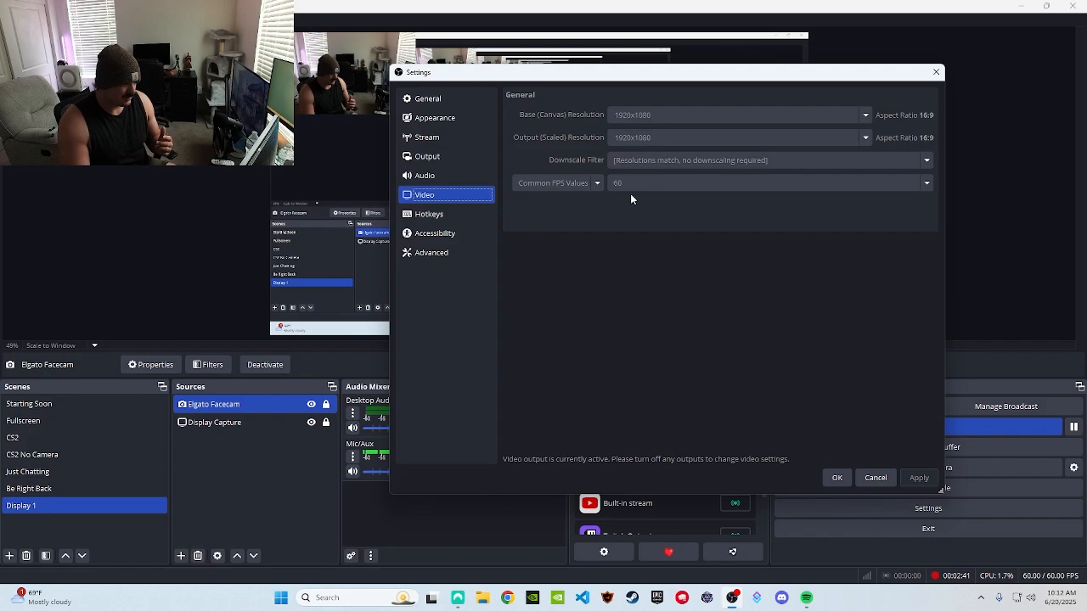
# Examine the list of available hotkeys in the settings.
pyautogui.click(474, 216)
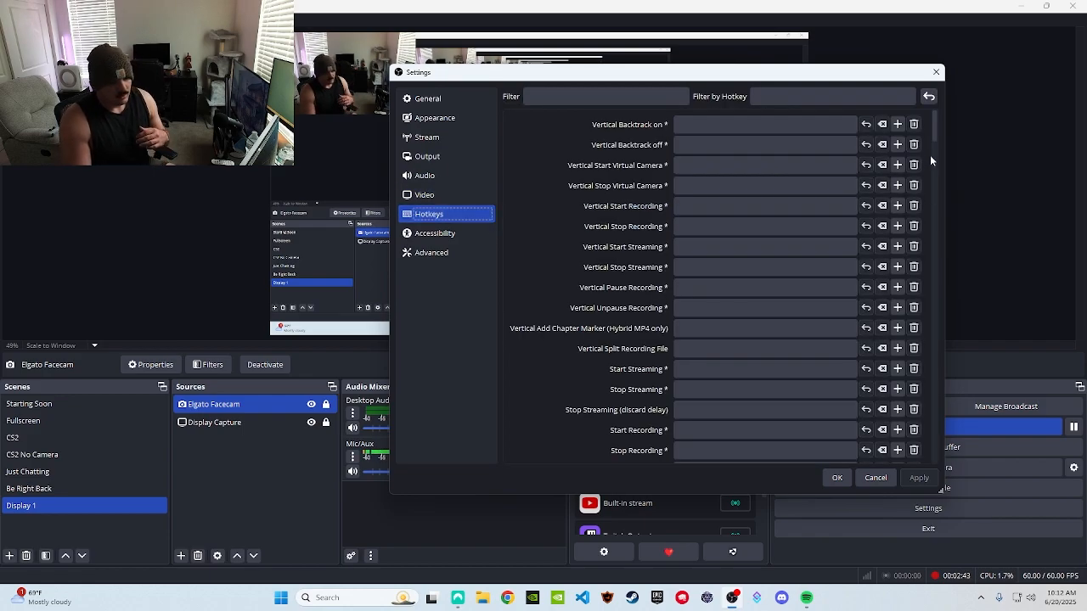
pyautogui.moveTo(935, 139); pyautogui.dragTo(905, 134)
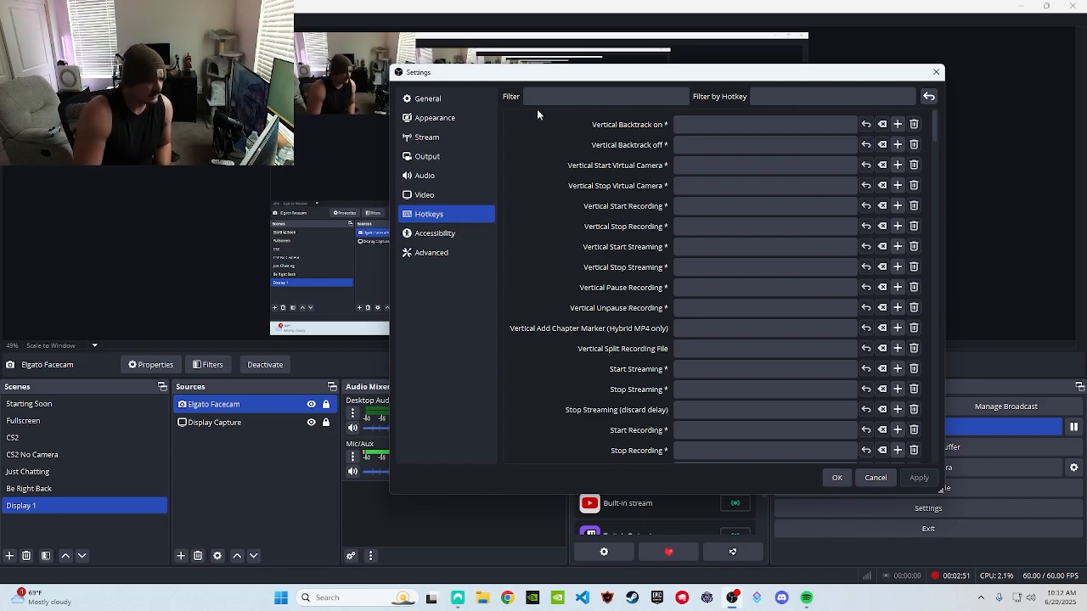
pyautogui.moveTo(538, 74); pyautogui.dragTo(572, 71)
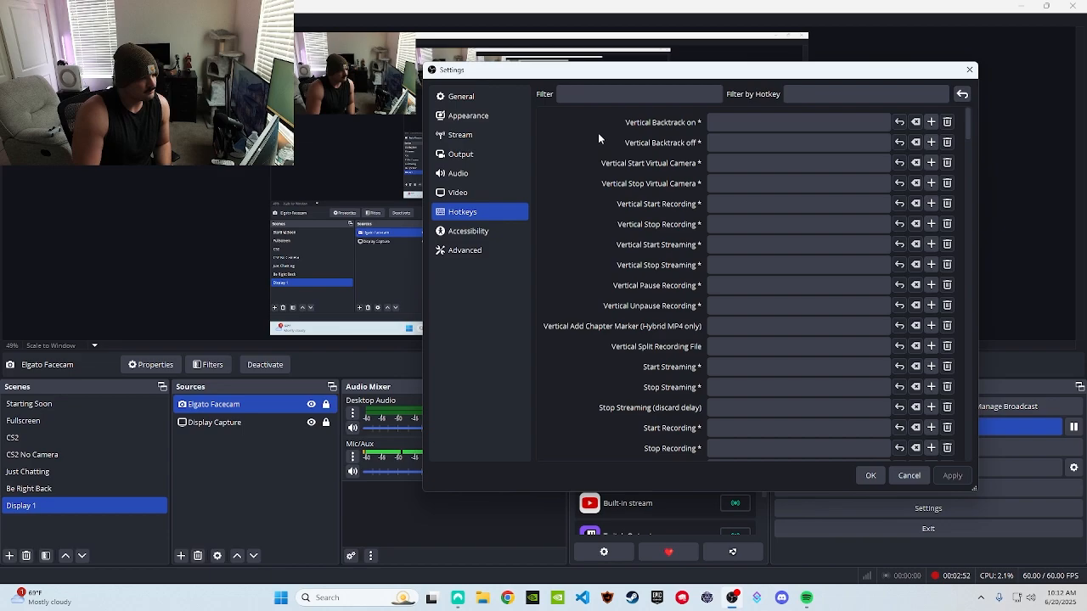
# Review the advanced settings for process priority, recording and stream delay, and close the settings without saving.
pyautogui.click(478, 231)
pyautogui.click(492, 250)
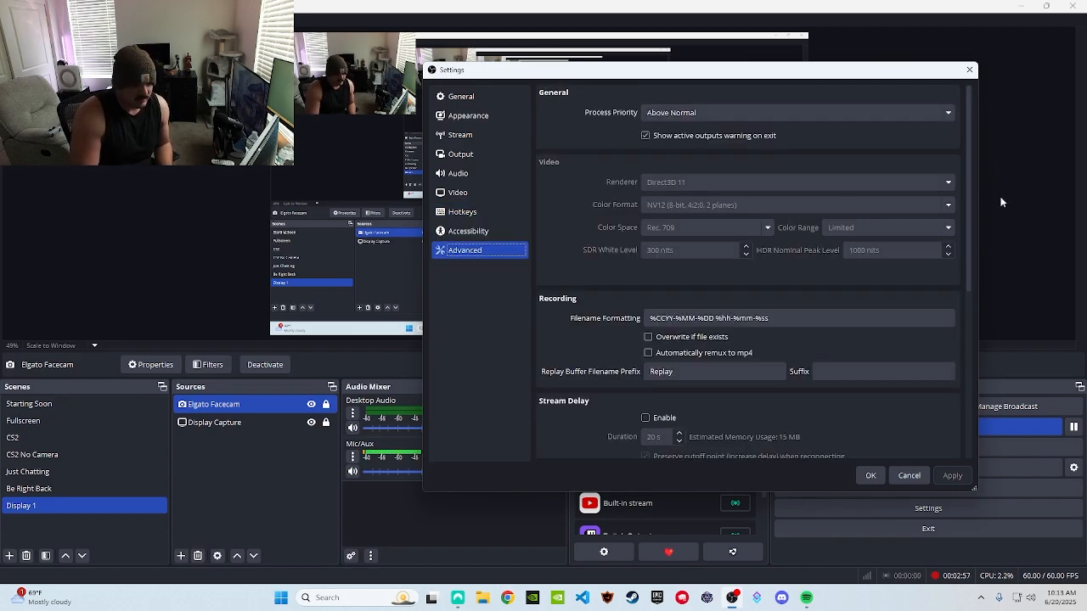
pyautogui.moveTo(967, 175); pyautogui.dragTo(983, 279)
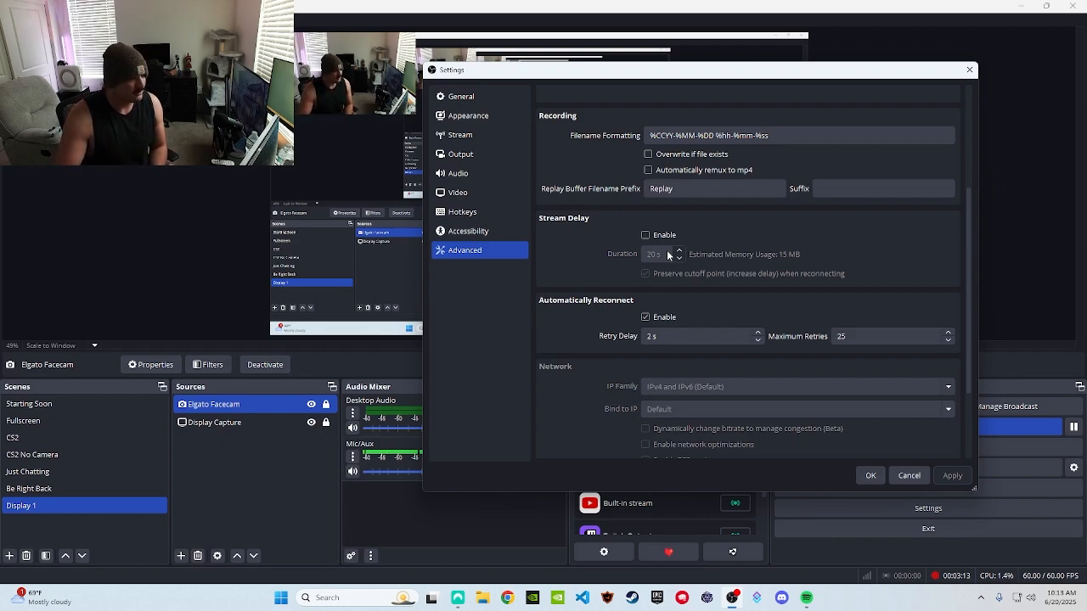
pyautogui.click(913, 477)
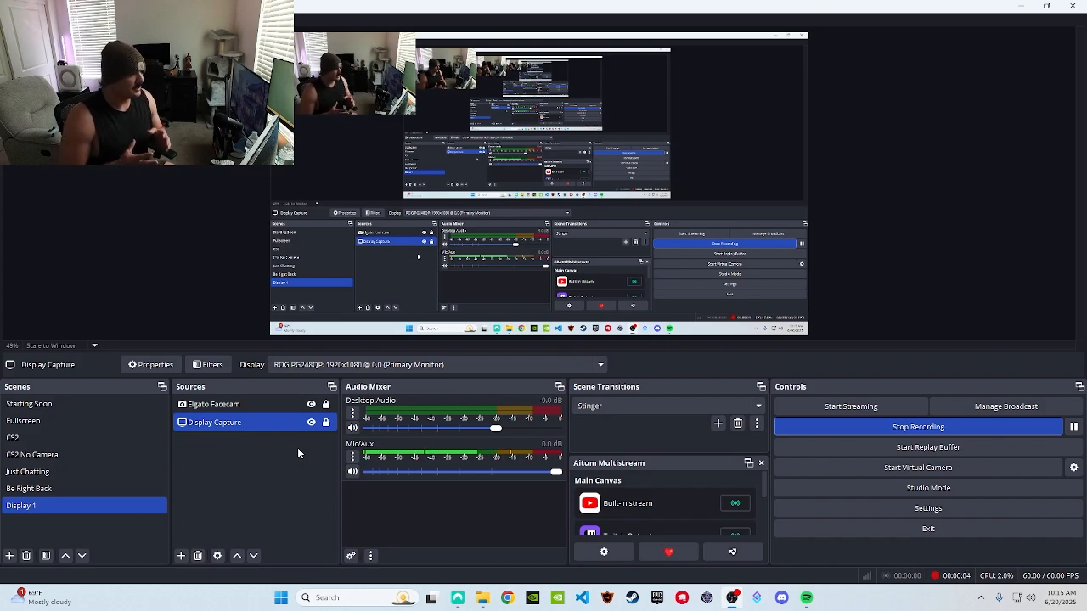
# Add a Scaling/Aspect Ratio filter to the Display Capture source, keeping the suggested filter name.
pyautogui.rightClick(234, 425)
pyautogui.click(269, 407)
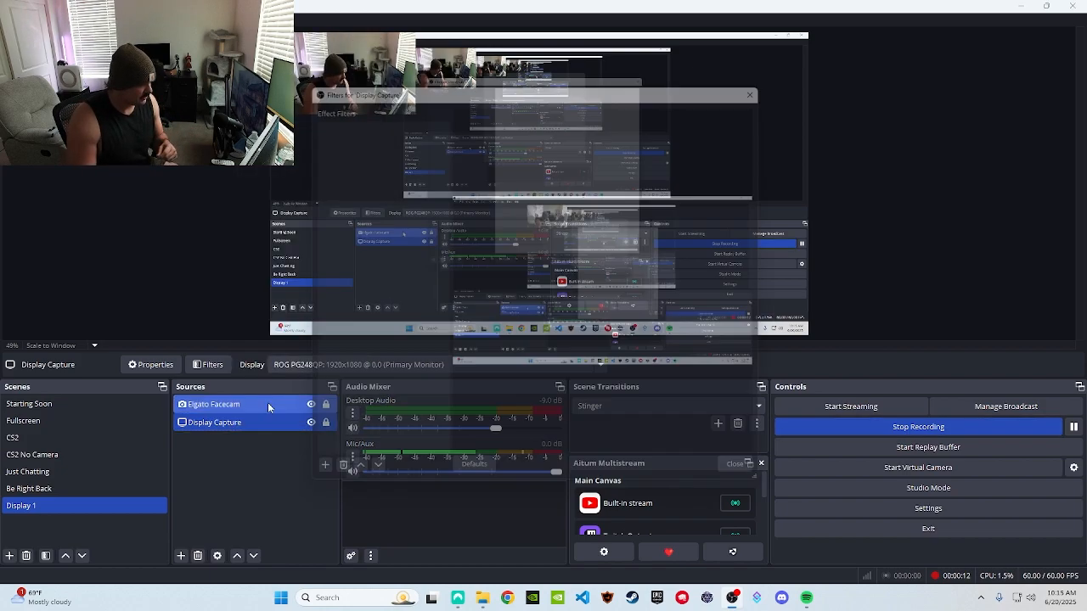
pyautogui.click(308, 483)
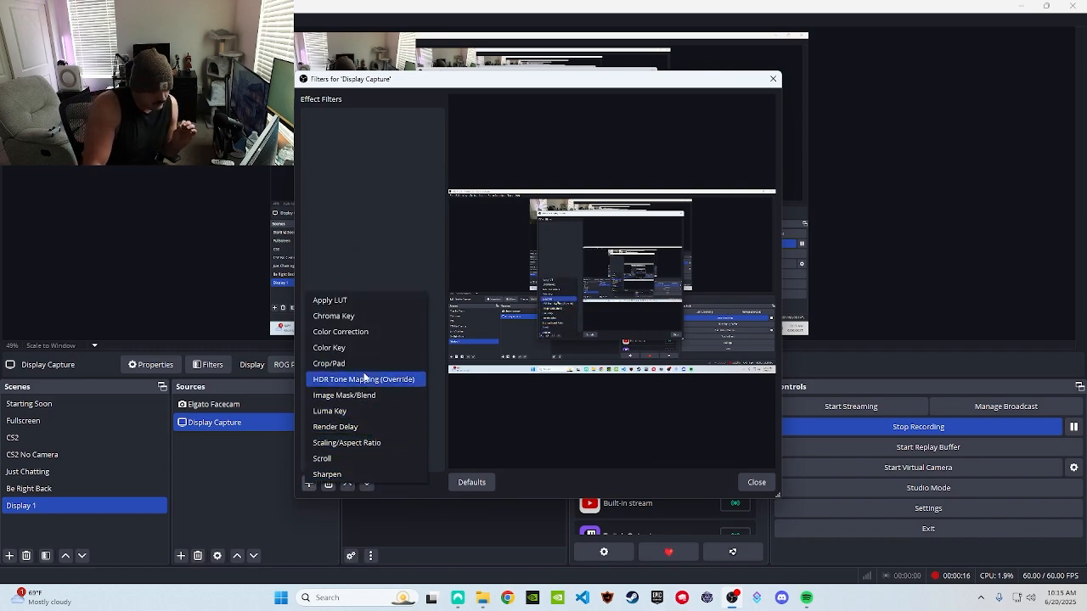
pyautogui.click(384, 443)
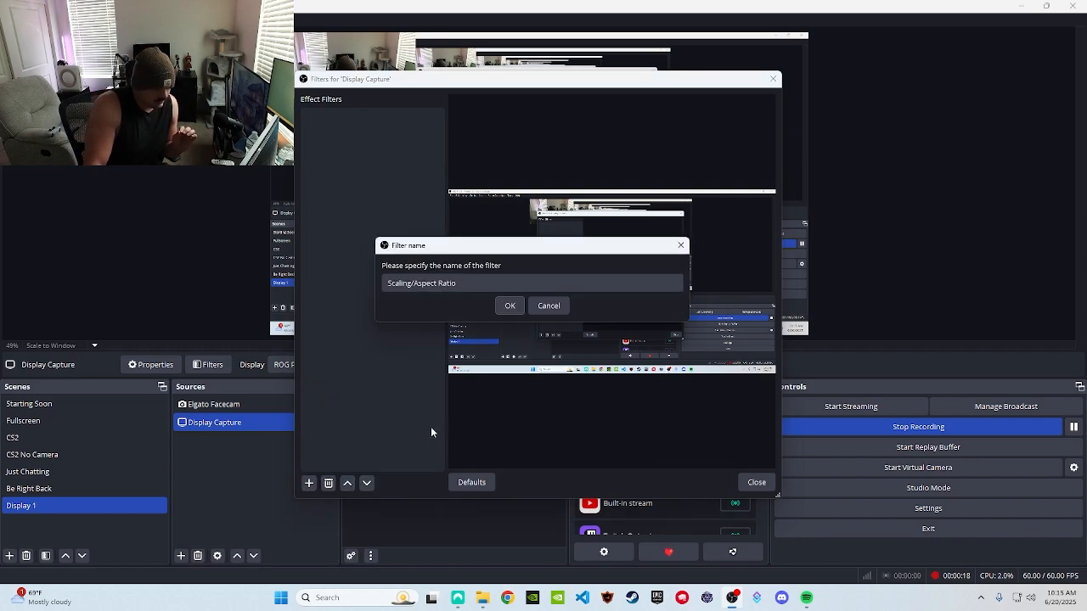
pyautogui.click(509, 305)
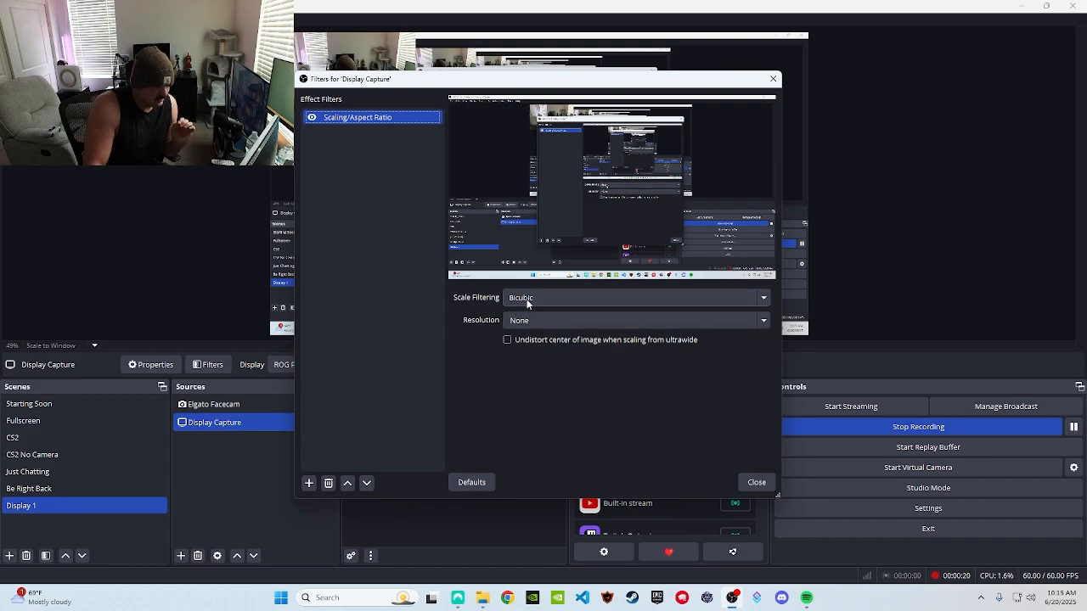
# Set the Scaling/Aspect Ratio filter's resolution to 1920x1080.
pyautogui.click(554, 320)
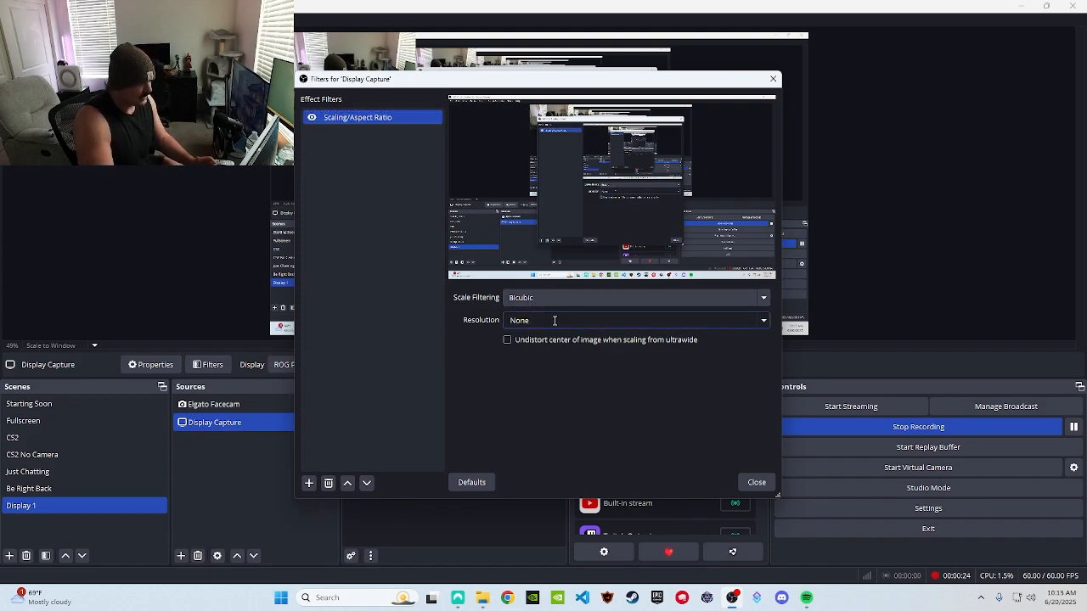
pyautogui.press('BackSpace')
pyautogui.press('BackSpace')
pyautogui.press('BackSpace')
pyautogui.write('192')
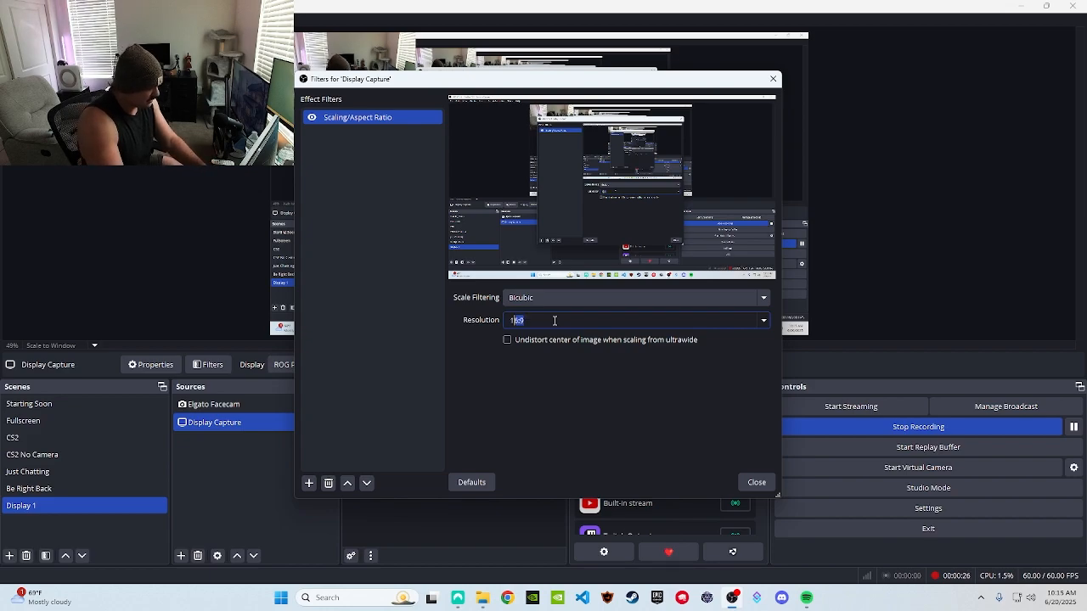
pyautogui.write('0x10890')
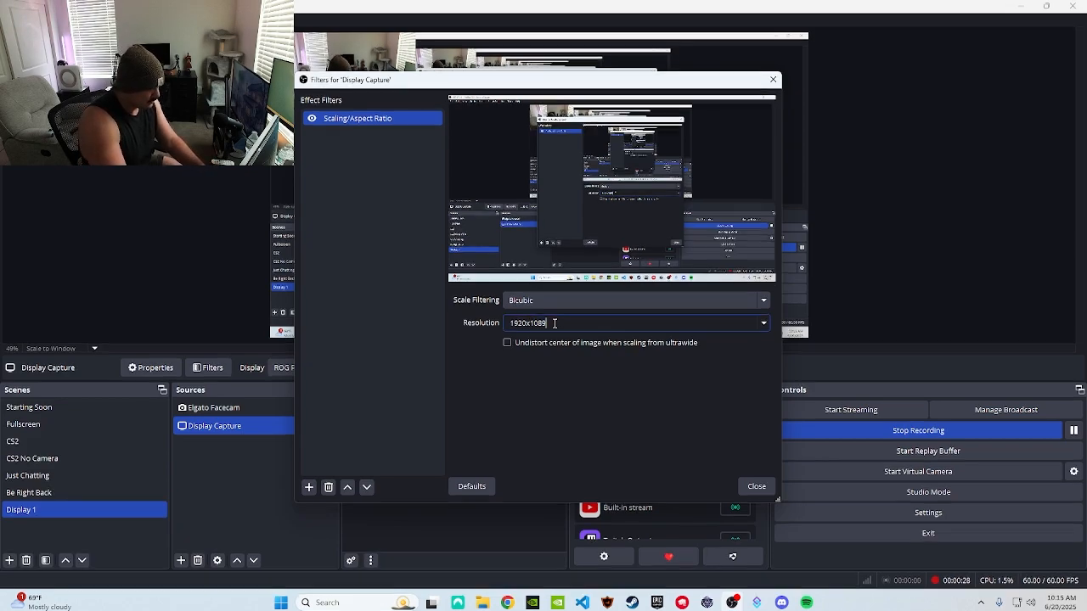
pyautogui.press('BackSpace')
pyautogui.press('BackSpace')
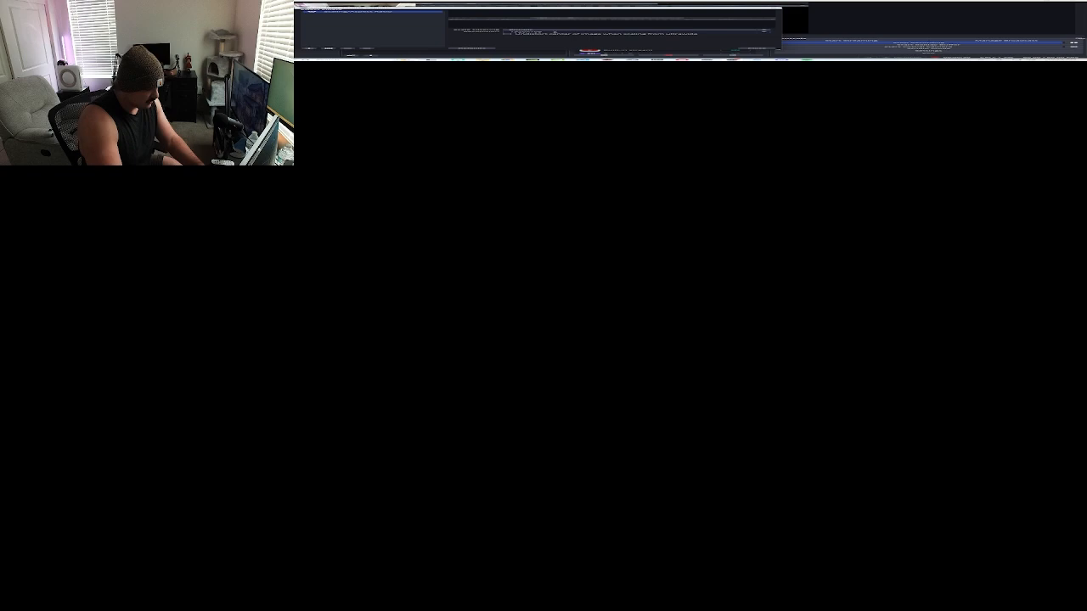
pyautogui.write('0')
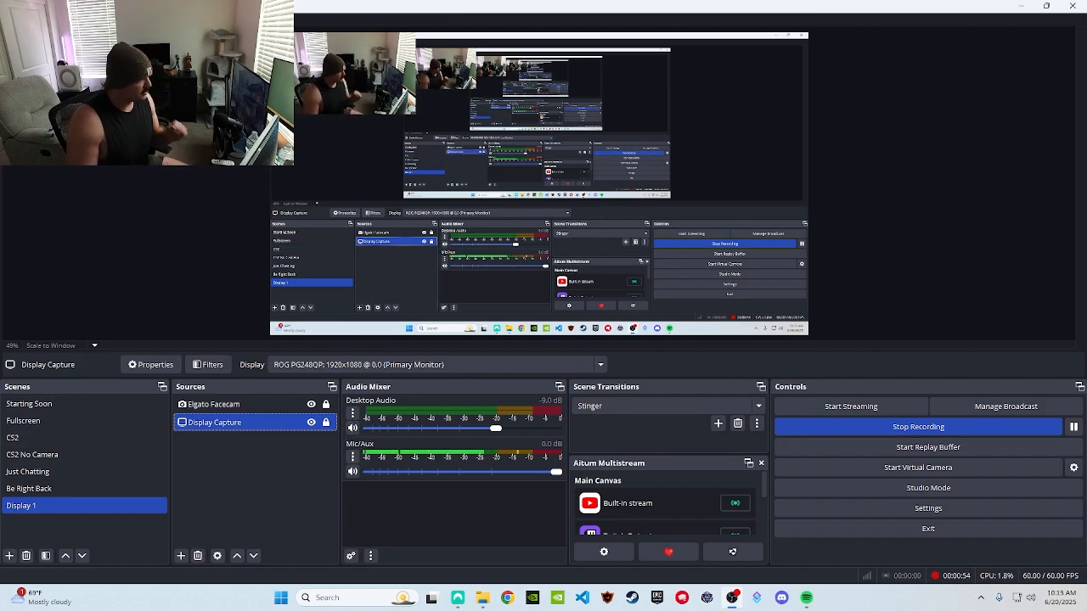
# Show the Vertical, Vertical Scenes and Vertical Sources docks, and bring the vertical scene and source lists to the front.
pyautogui.click(80, 19)
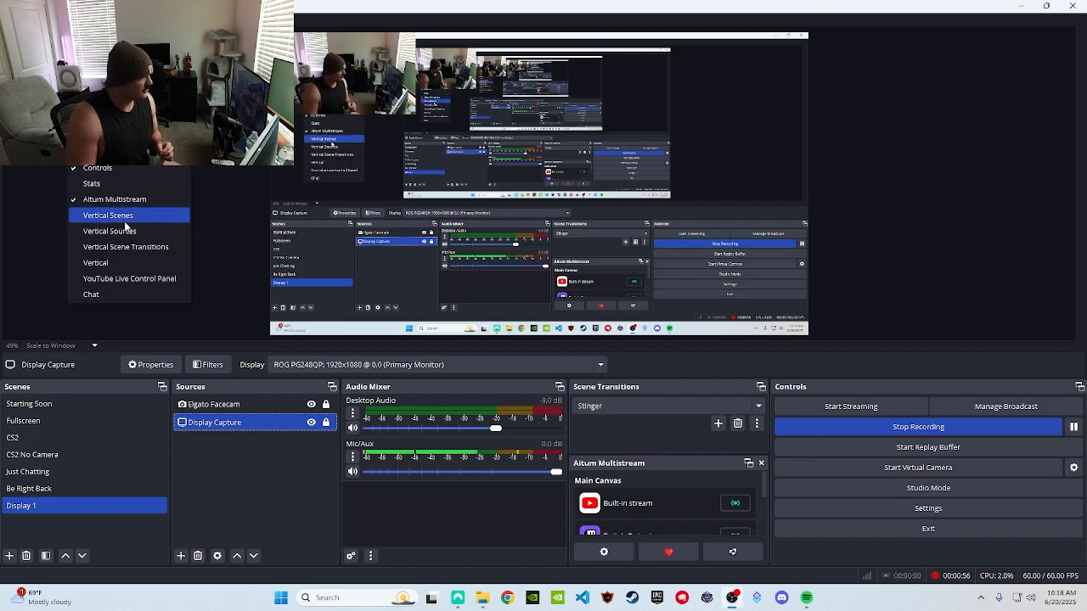
pyautogui.click(116, 263)
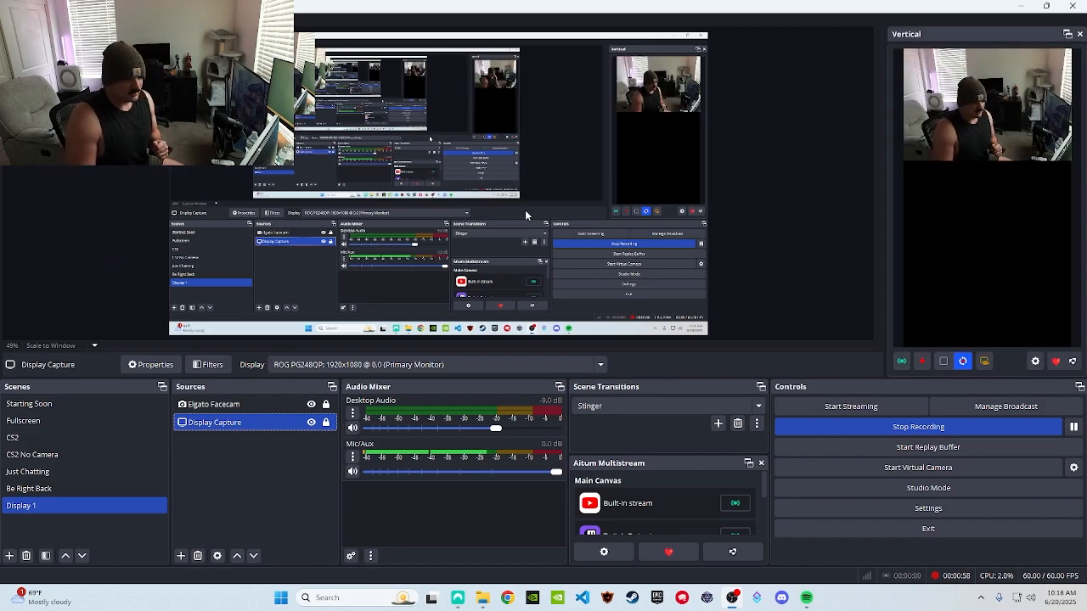
pyautogui.click(80, 19)
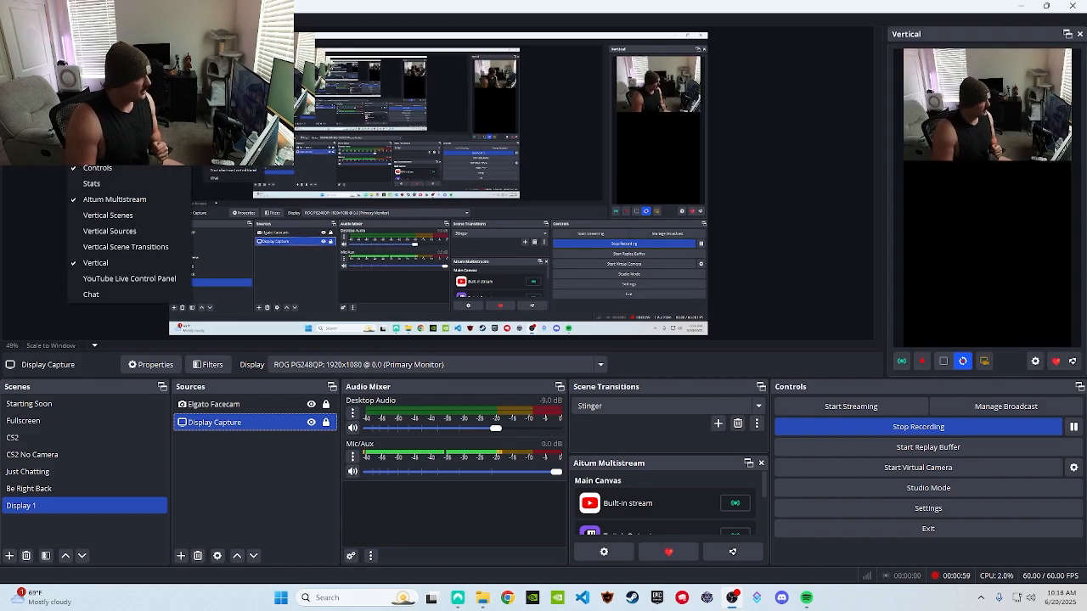
pyautogui.click(147, 216)
pyautogui.click(80, 19)
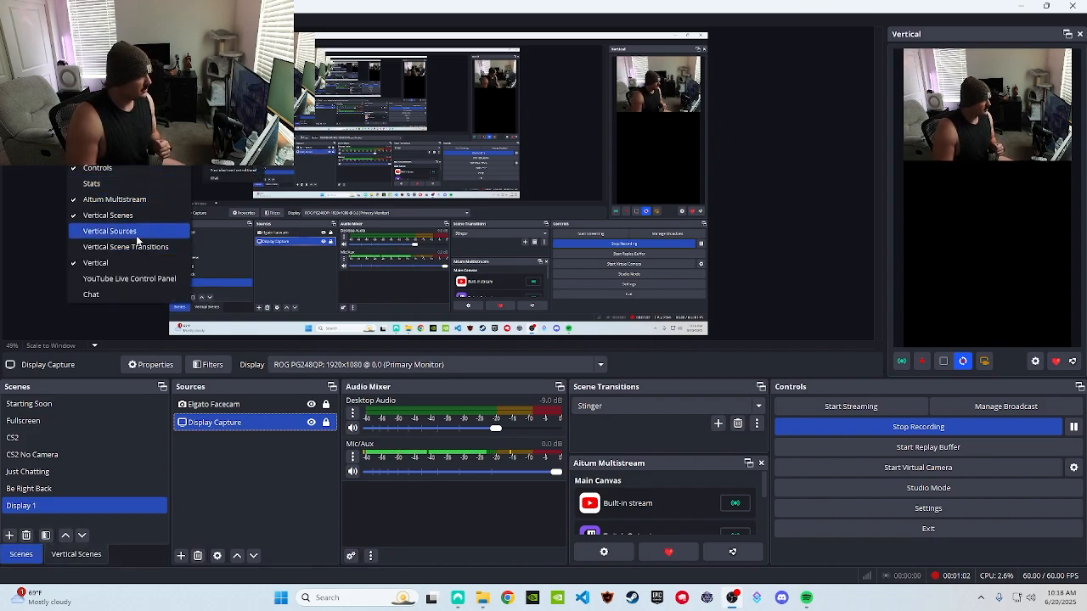
pyautogui.click(136, 235)
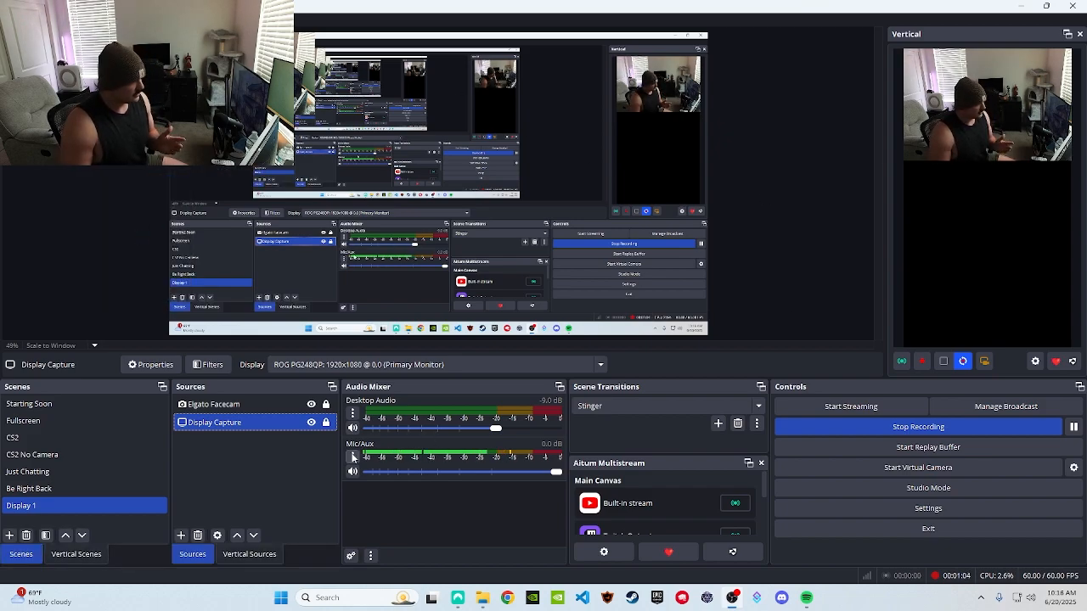
pyautogui.click(76, 553)
pyautogui.click(249, 554)
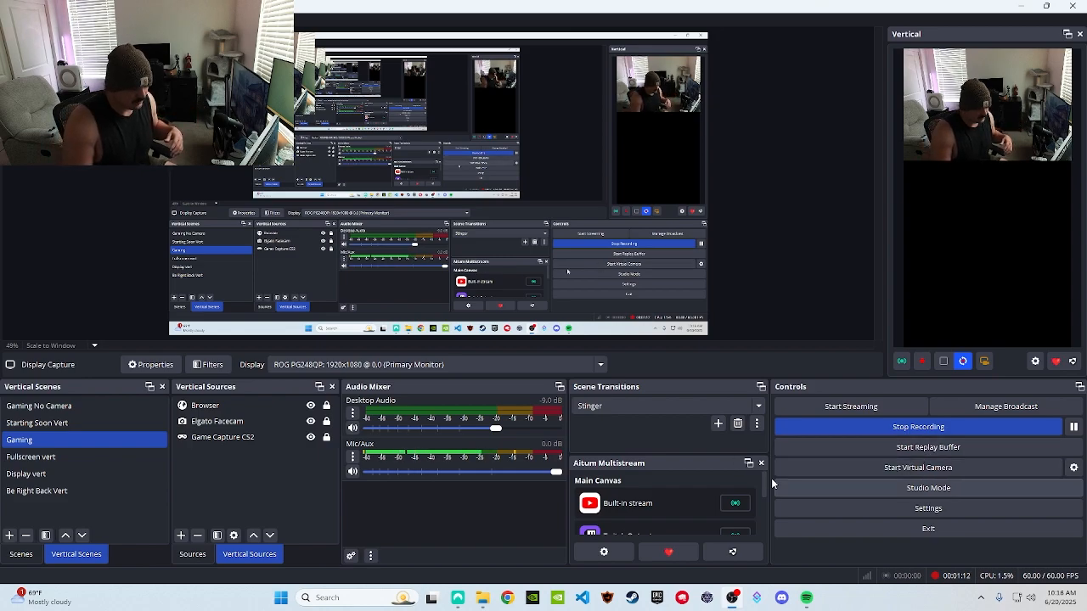
# Look through the main and vertical canvas outputs in Aitum Multistream, and review the advanced audio properties of the desktop and microphone sources.
pyautogui.scroll(-2, 676, 474)
pyautogui.scroll(2, 668, 491)
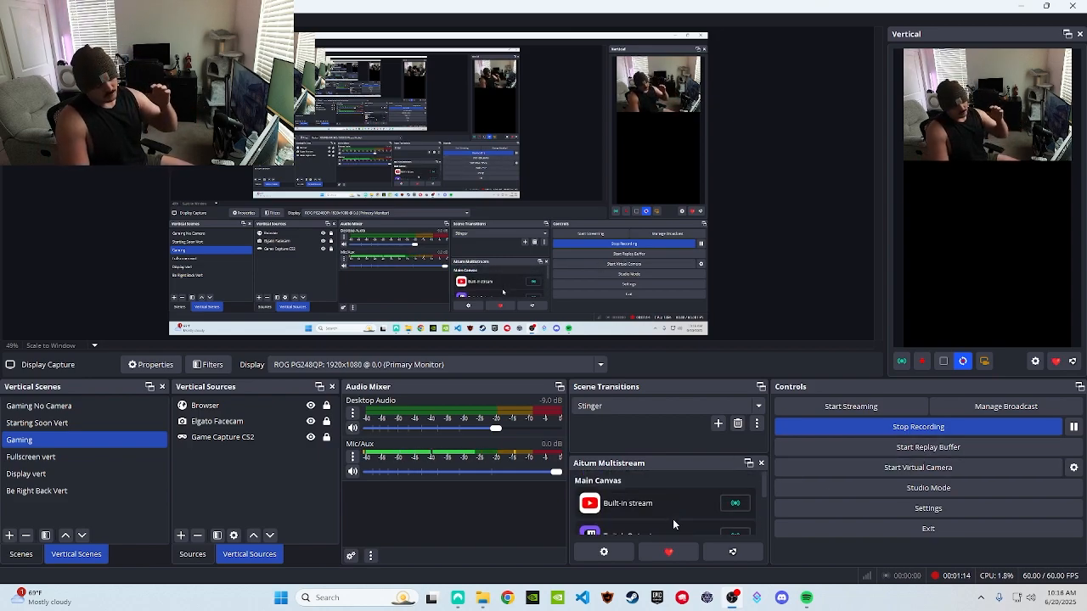
pyautogui.scroll(-2, 667, 496)
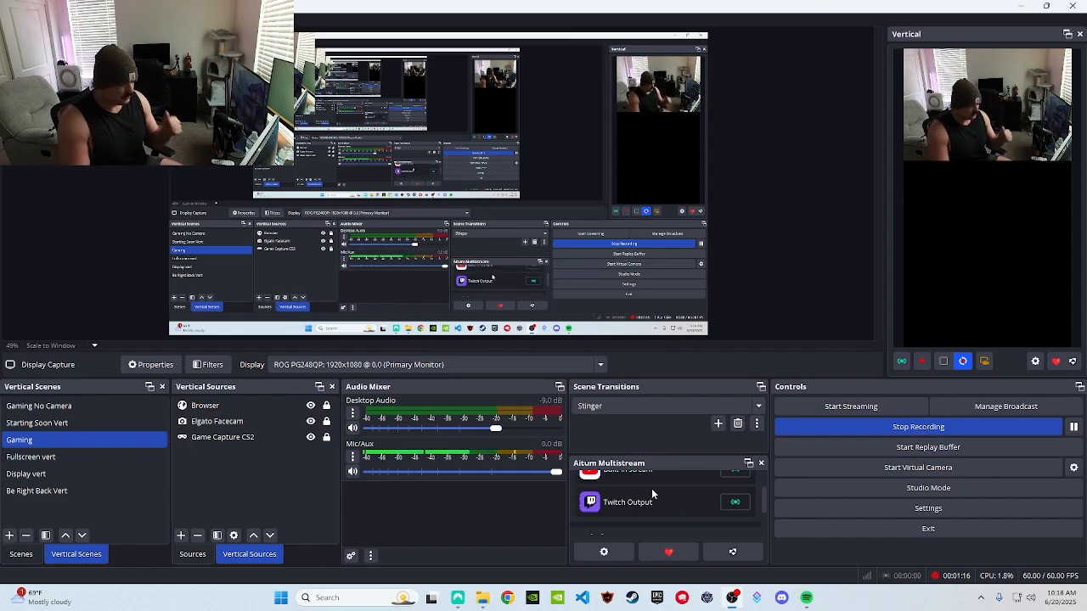
pyautogui.scroll(-1, 666, 486)
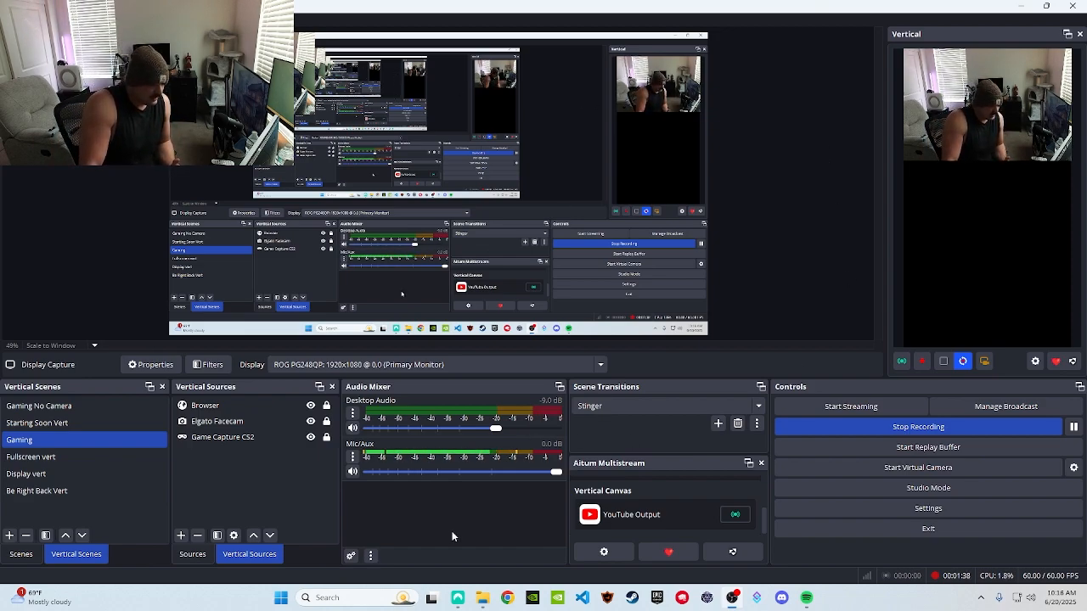
pyautogui.click(351, 557)
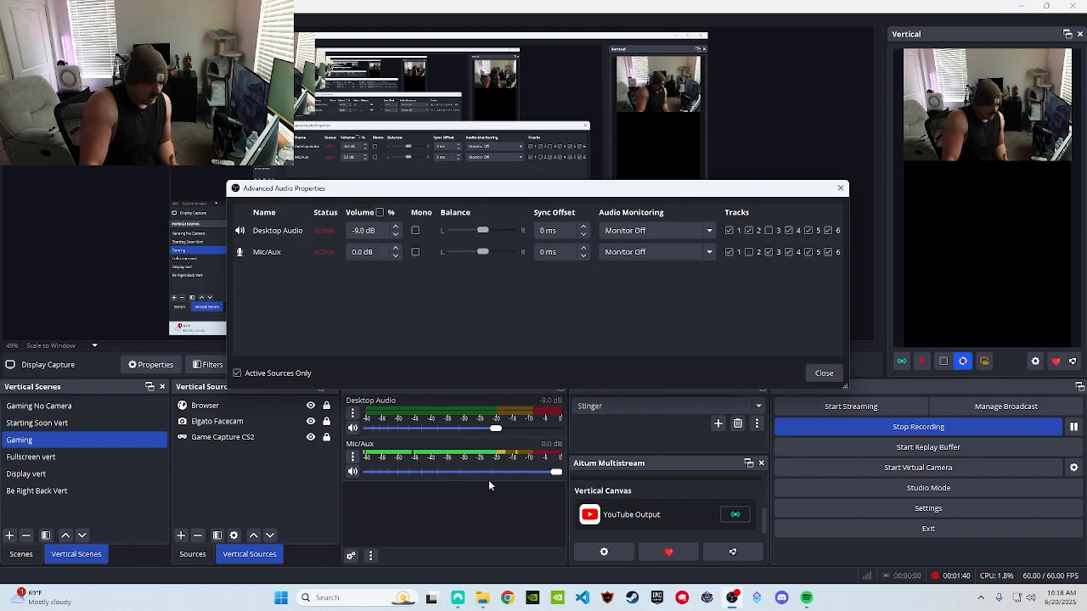
pyautogui.click(823, 375)
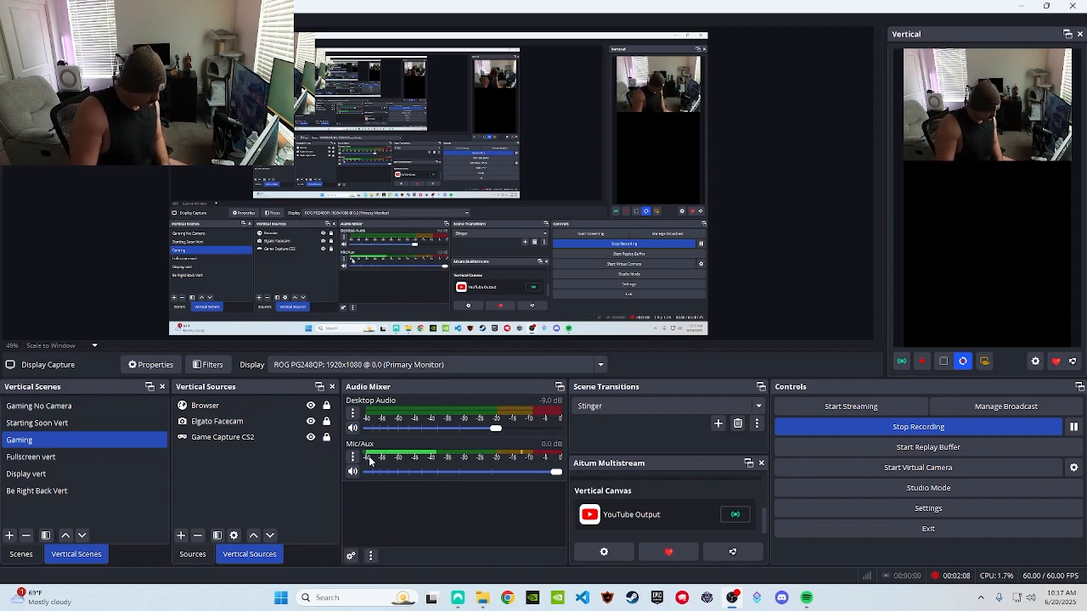
# Review the Noise Suppression, Noise Gate, Gain and Compressor filter settings of the Mic/Aux source, and close its filters.
pyautogui.click(353, 412)
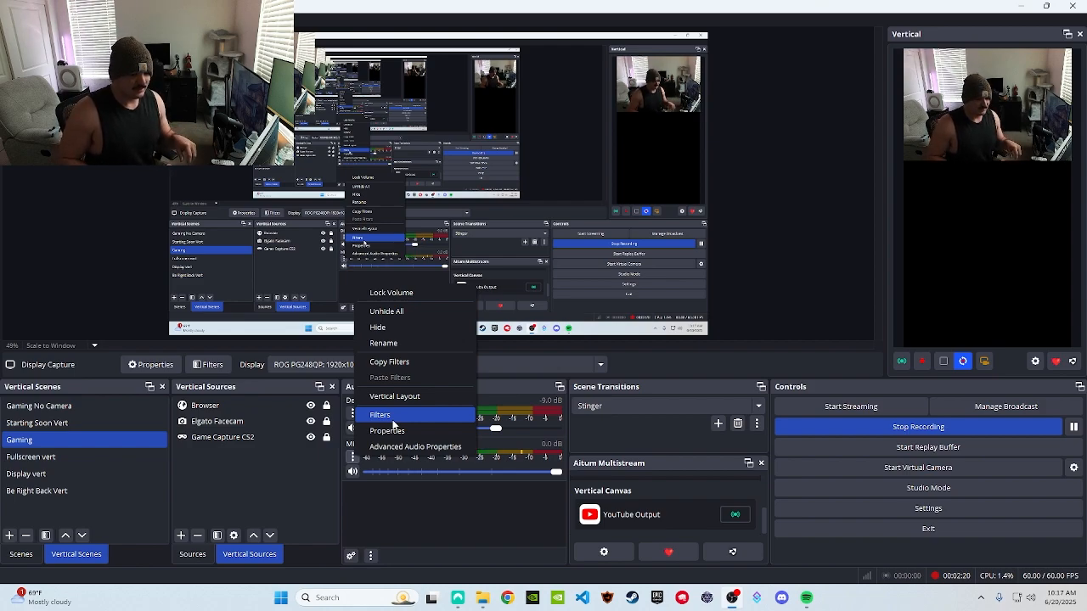
pyautogui.click(381, 415)
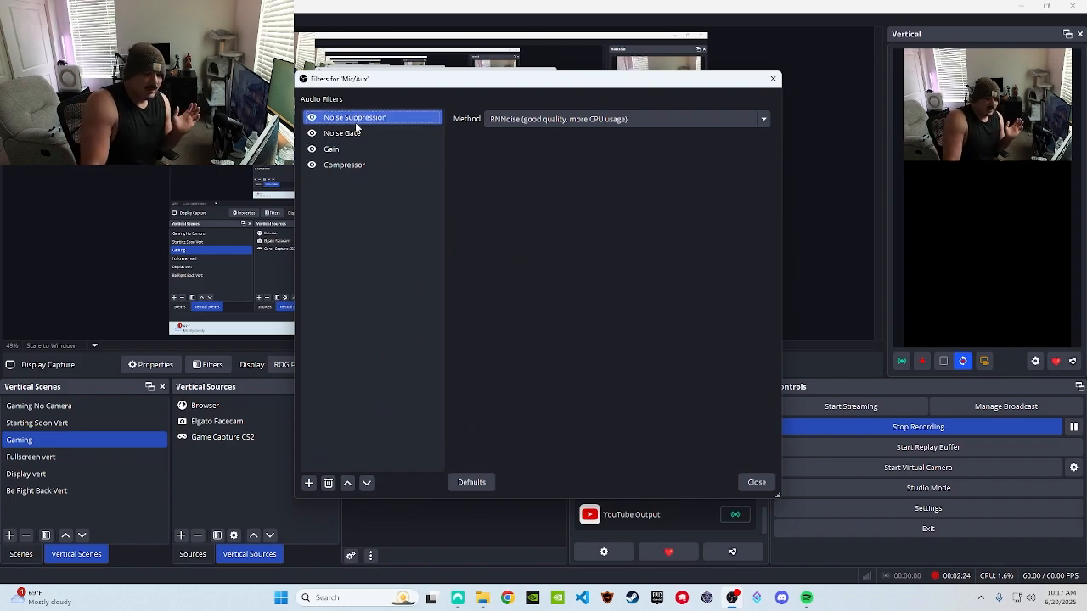
pyautogui.moveTo(459, 85); pyautogui.dragTo(631, 68)
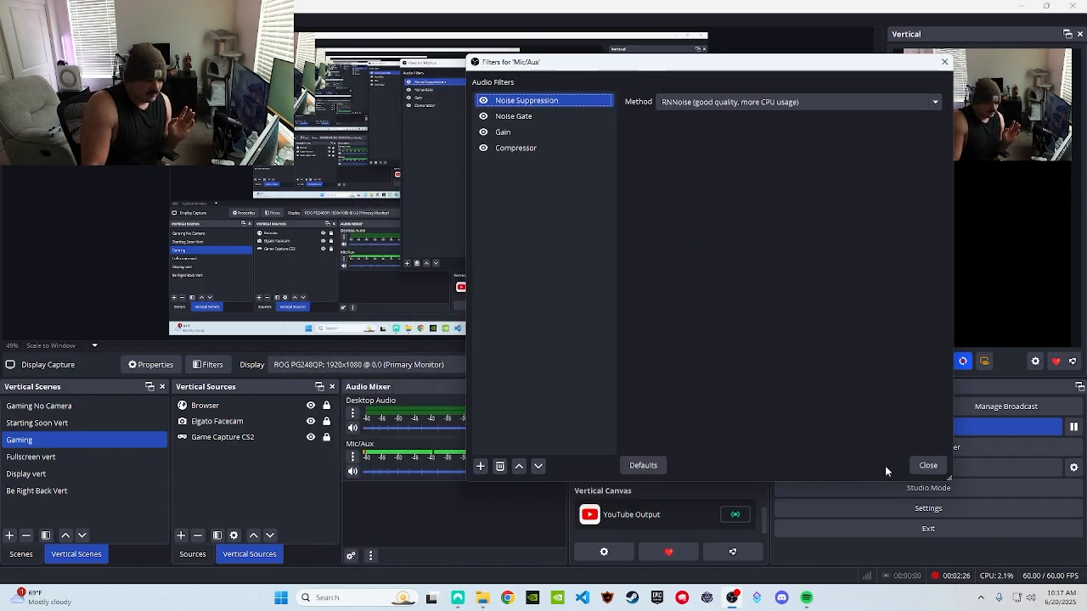
pyautogui.click(928, 465)
pyautogui.click(352, 455)
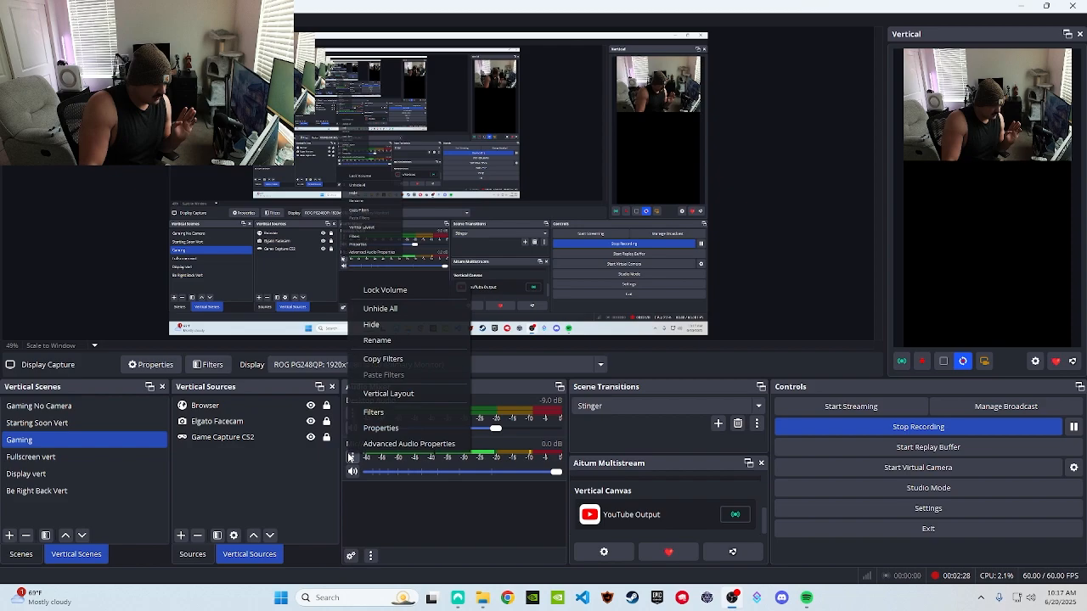
pyautogui.click(379, 414)
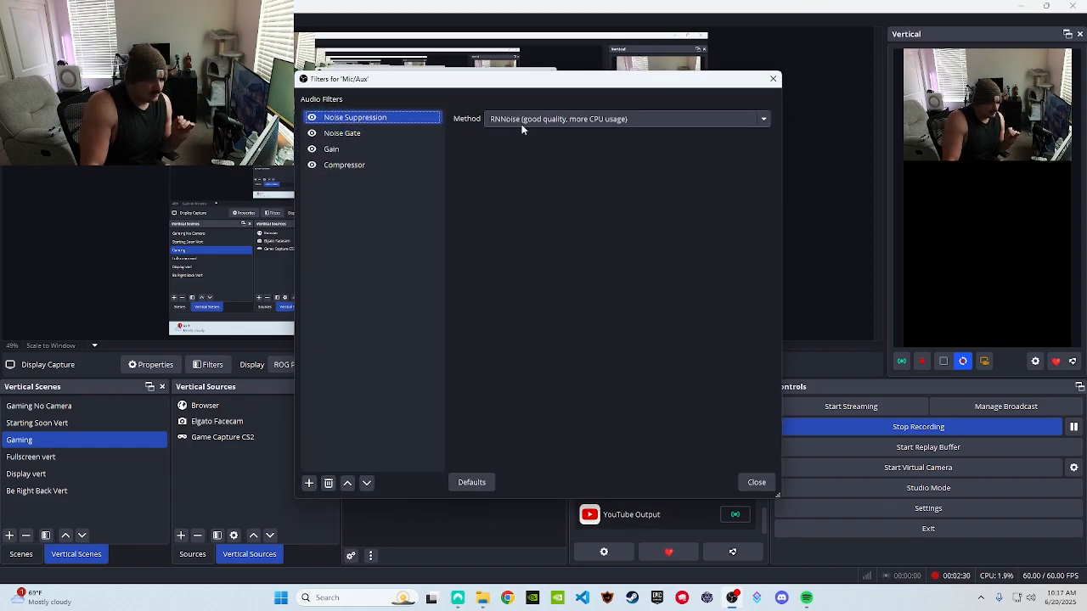
pyautogui.click(369, 134)
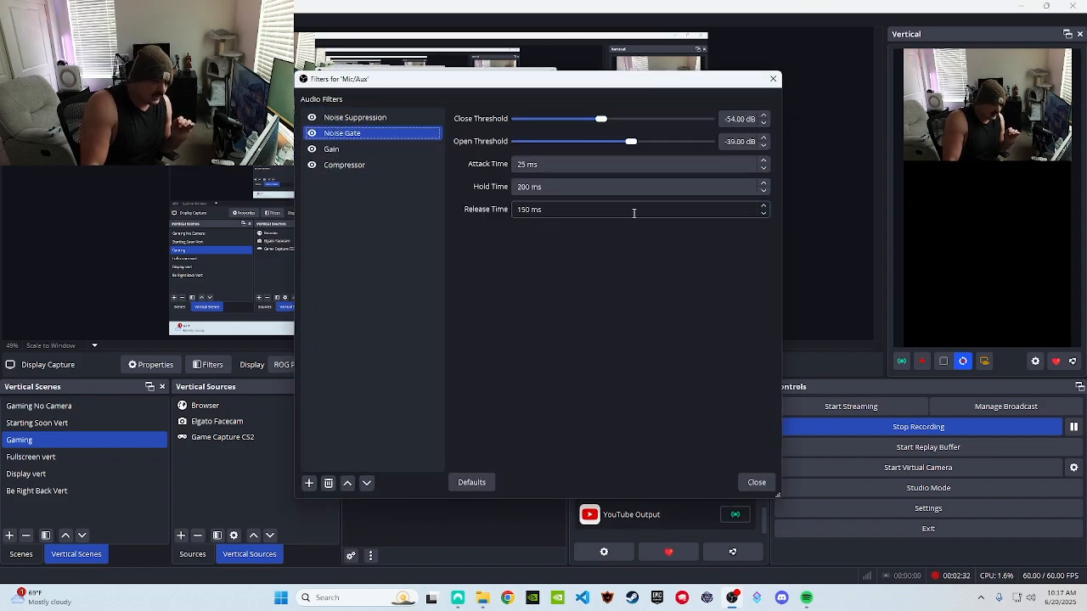
pyautogui.click(348, 148)
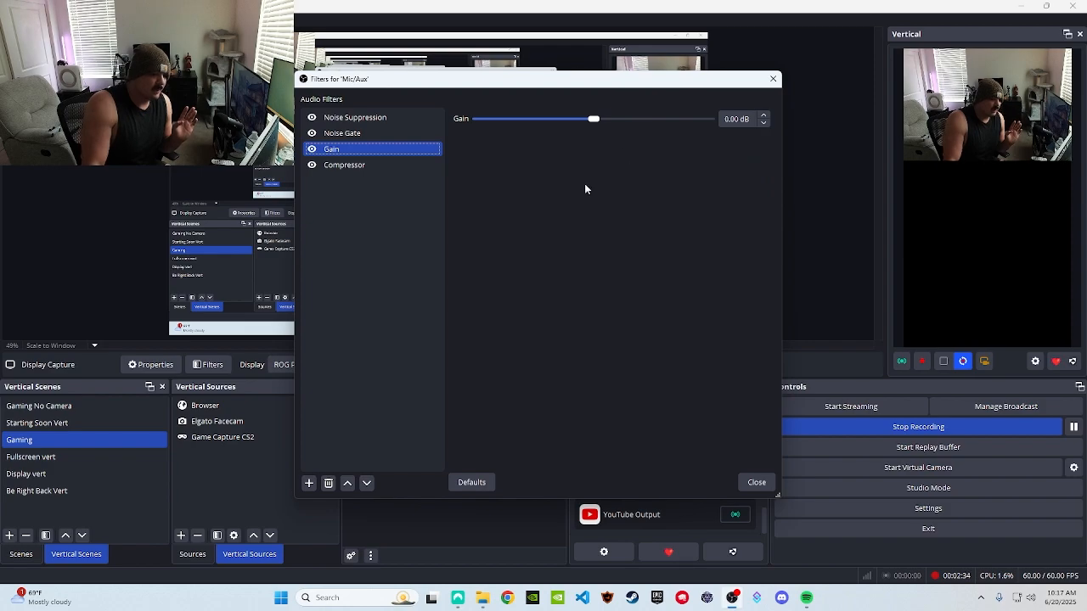
pyautogui.click(371, 167)
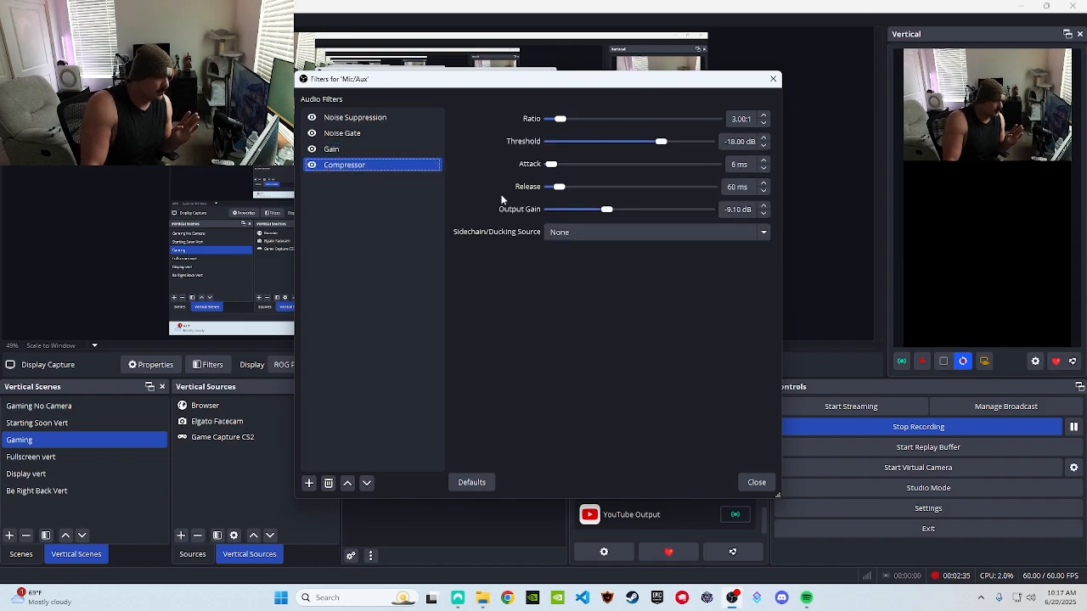
pyautogui.click(773, 79)
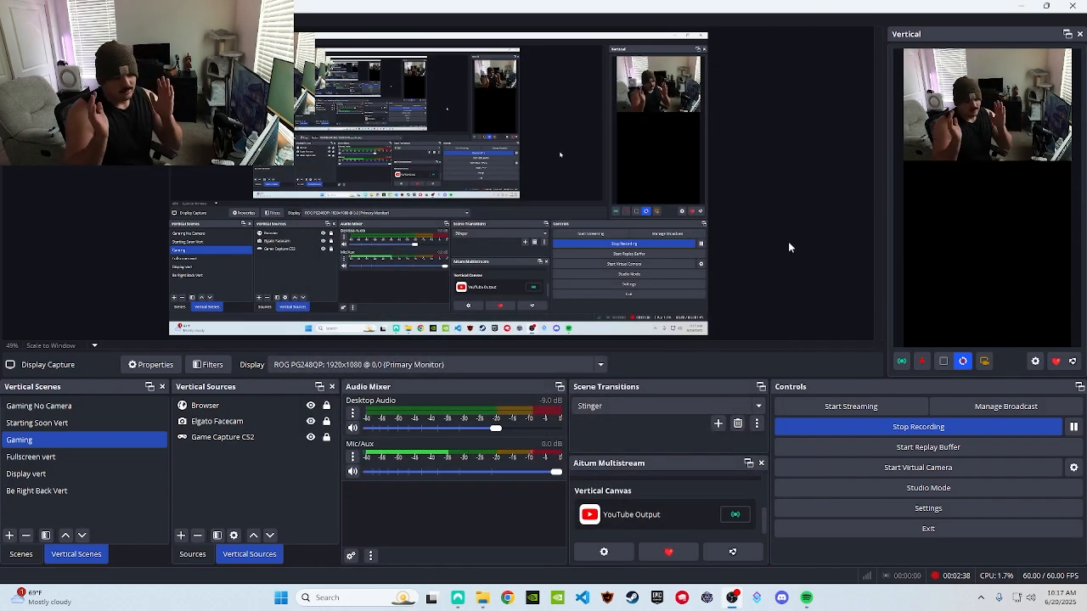